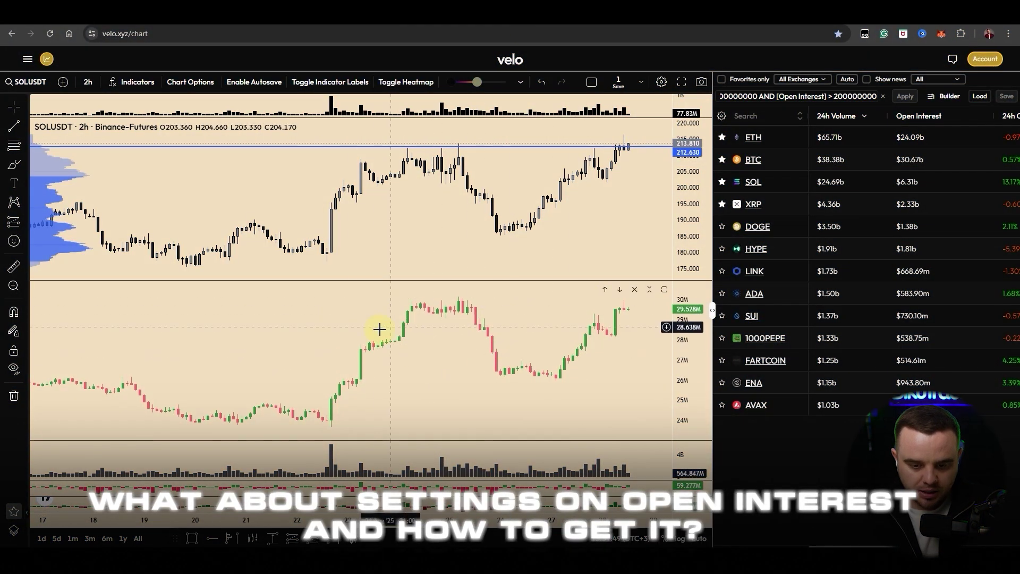
# Step: Replace the existing open interest pane with the <Velo> Aggregated Open Interest indicator, also marking that indicator as a favourite
pyautogui.click(635, 289)
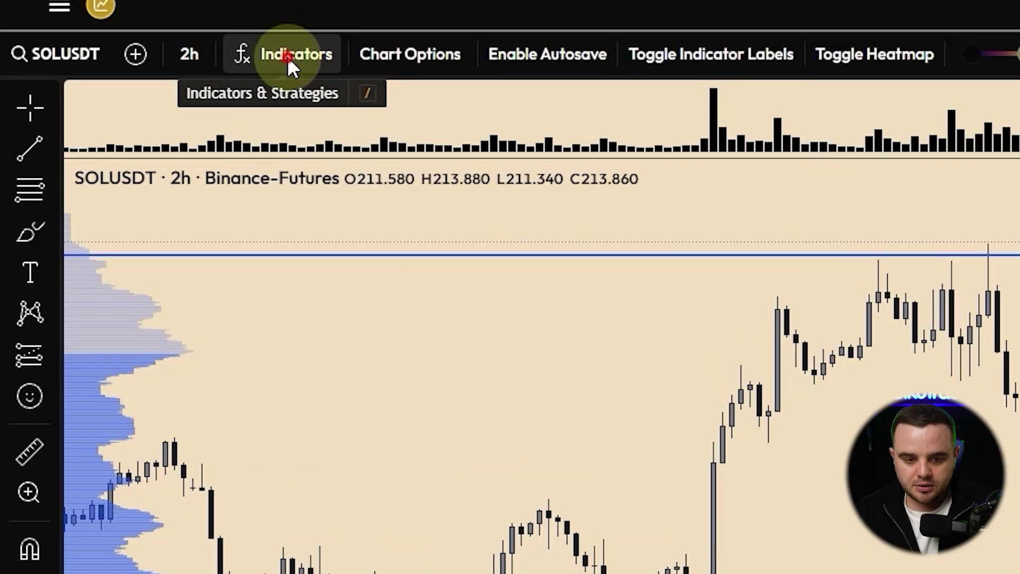
pyautogui.click(291, 58)
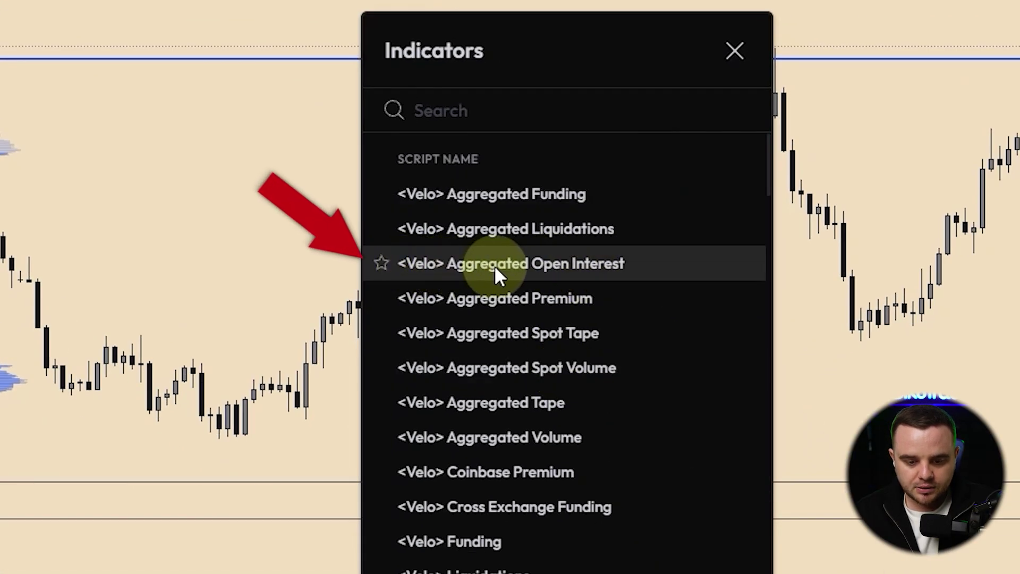
pyautogui.click(381, 263)
pyautogui.click(566, 195)
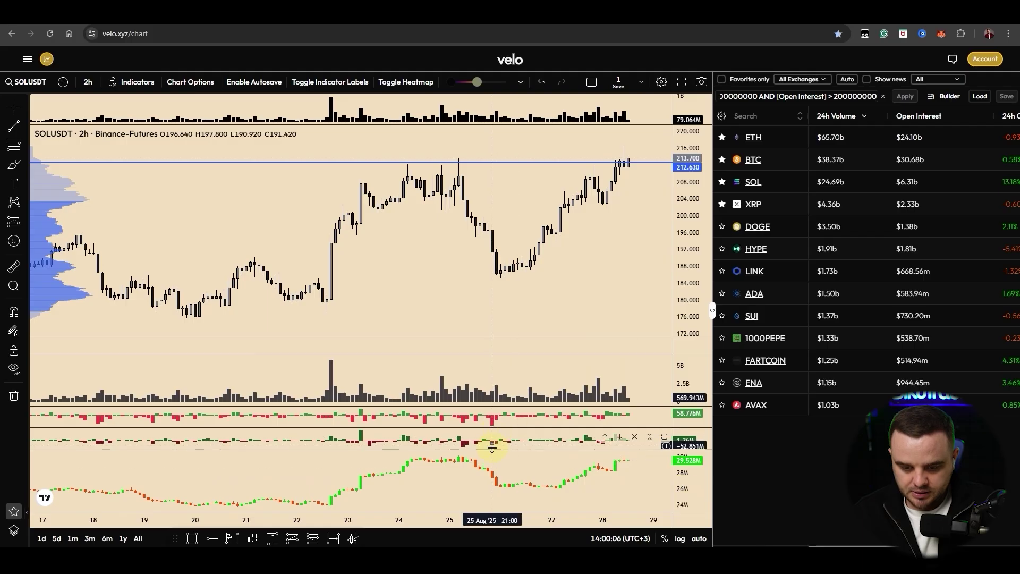
pyautogui.moveTo(492, 447); pyautogui.dragTo(492, 443)
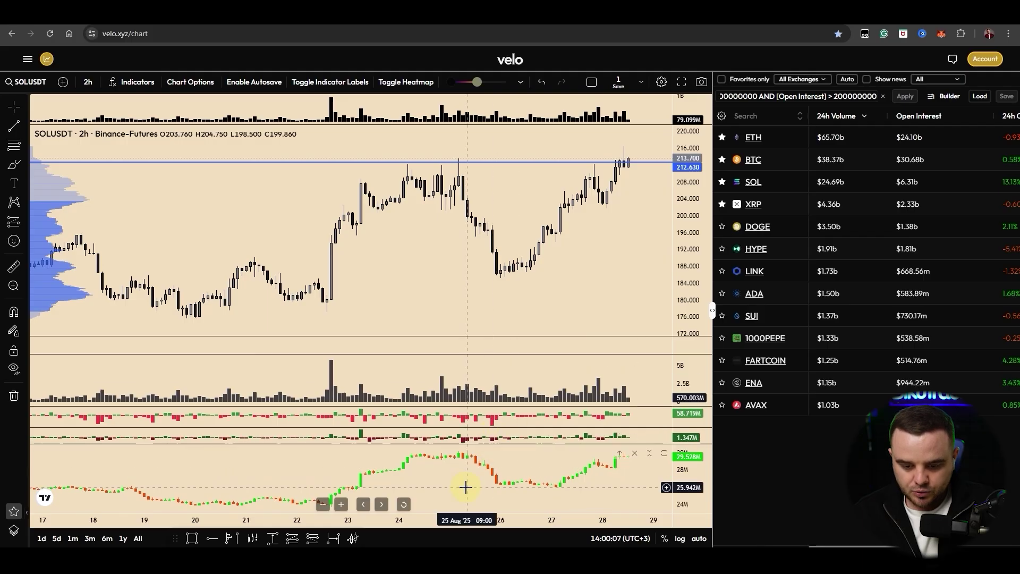
# Step: Try the Dollars measure for Aggregated Open Interest, return it to Coins and confirm the settings
pyautogui.doubleClick(469, 458)
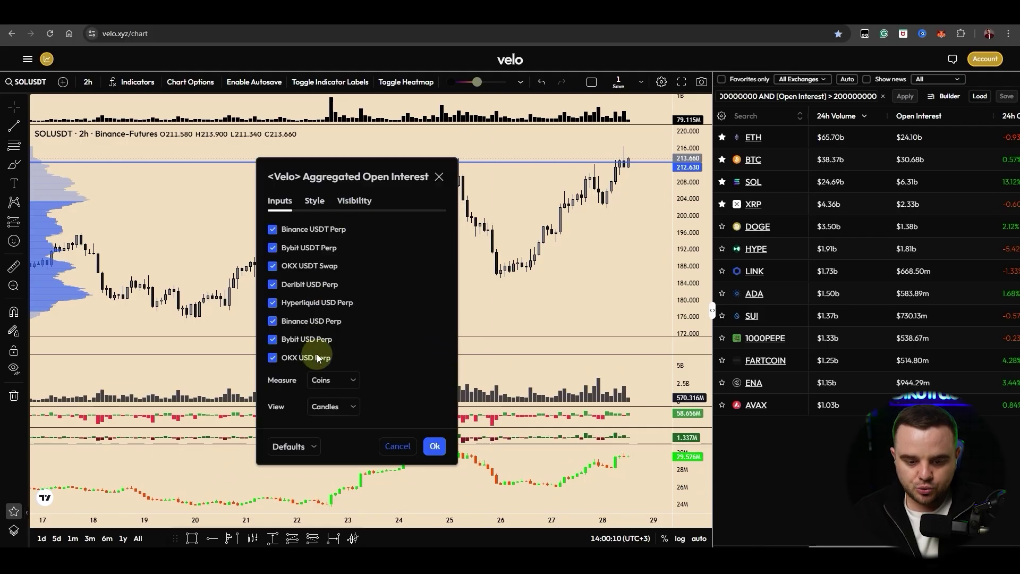
pyautogui.click(319, 319)
pyautogui.click(319, 319)
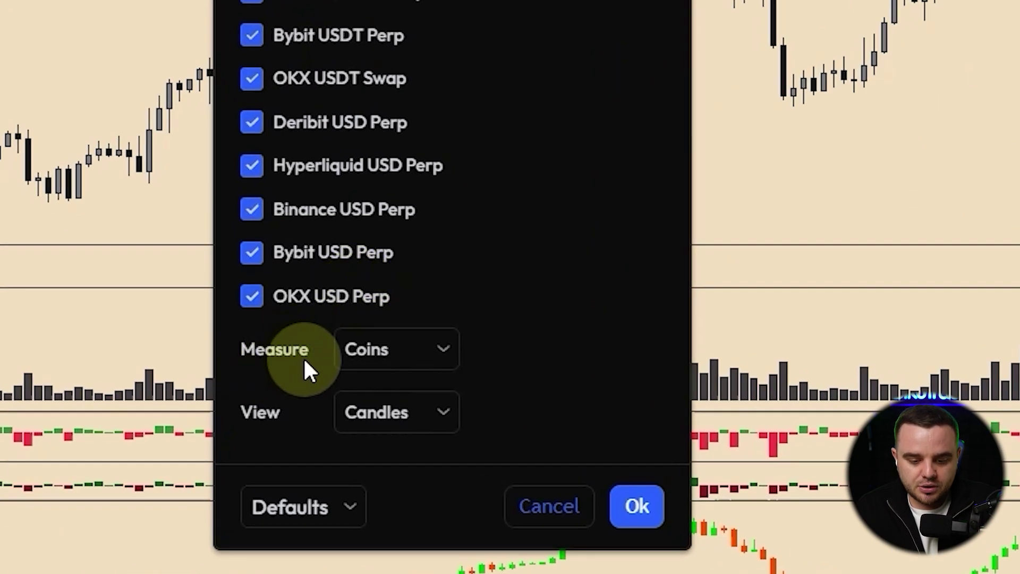
pyautogui.click(388, 334)
pyautogui.click(378, 441)
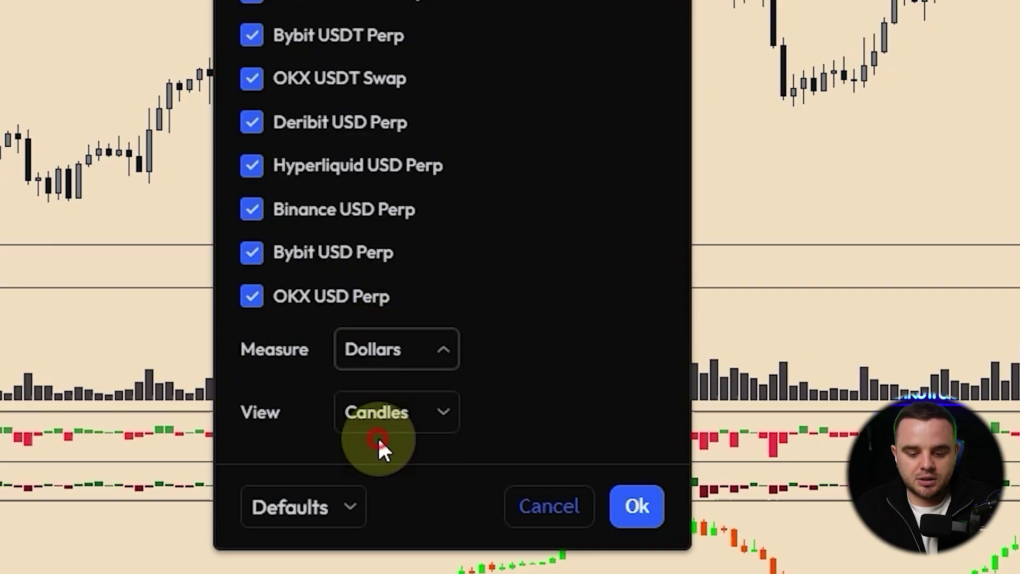
pyautogui.click(401, 355)
pyautogui.click(406, 356)
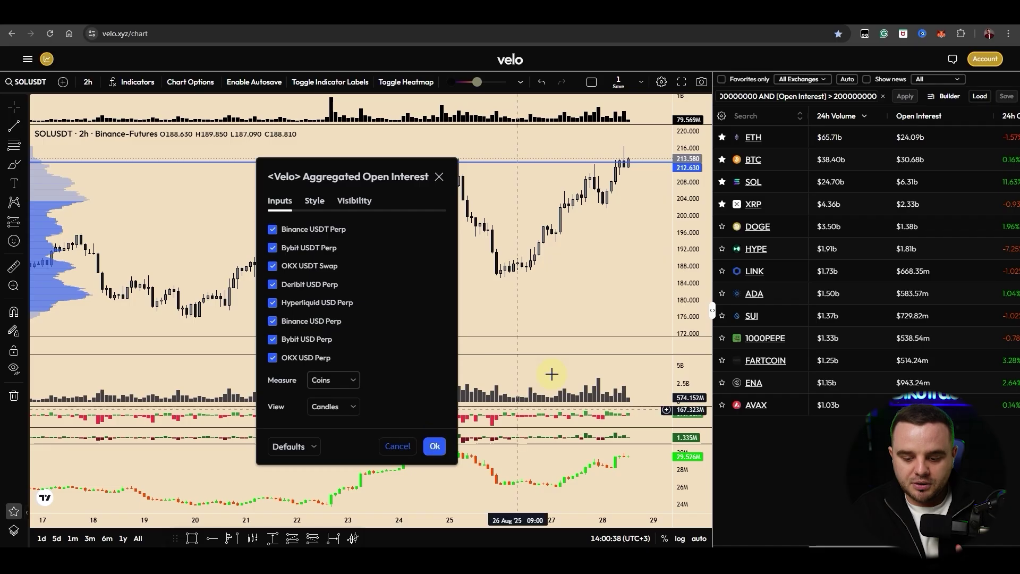
pyautogui.click(635, 505)
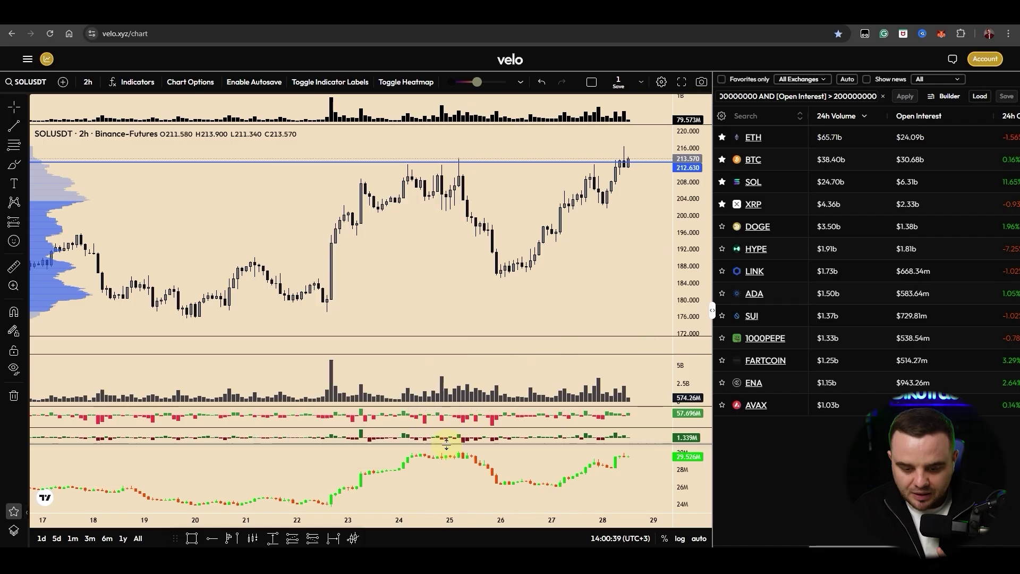
# Step: Move the open interest pane up so it sits directly below the price chart
pyautogui.click(621, 453)
pyautogui.click(604, 436)
pyautogui.click(604, 415)
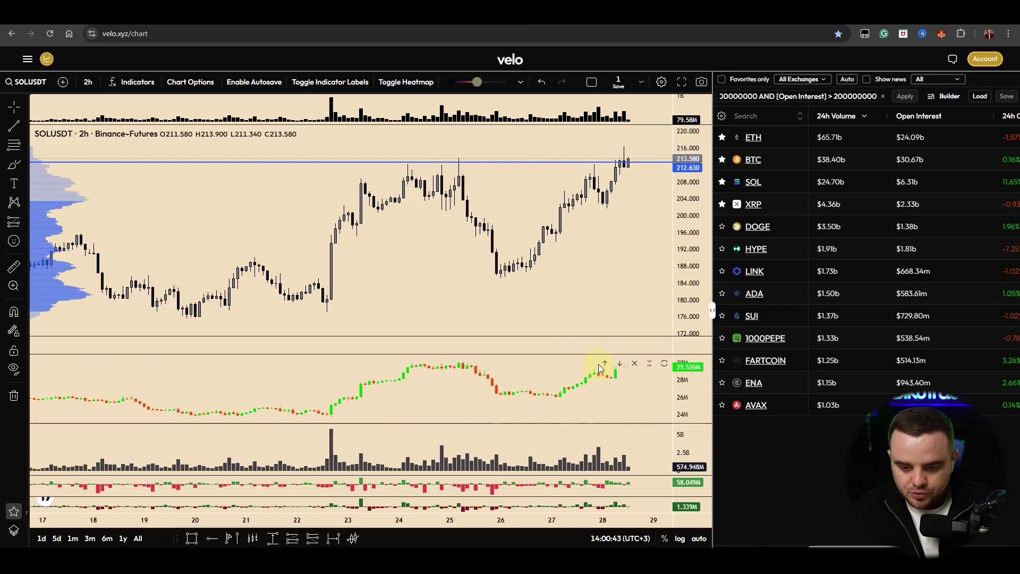
pyautogui.click(602, 364)
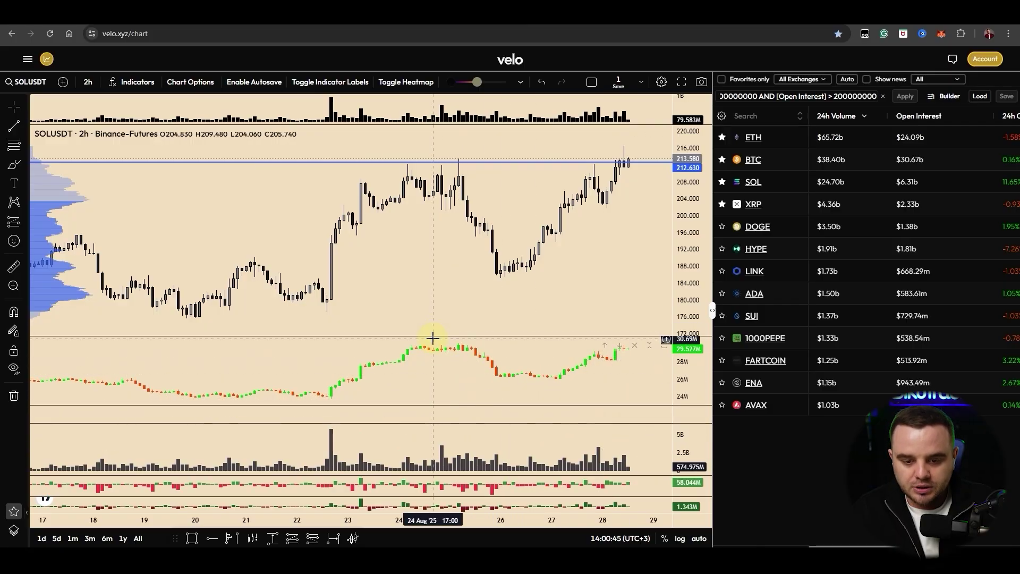
# Step: Delete the blue horizontal line from the price chart and enlarge the open interest pane upward
pyautogui.click(392, 163)
pyautogui.press('Delete')
pyautogui.scroll(1, 403, 250)
pyautogui.moveTo(419, 336); pyautogui.dragTo(419, 284)
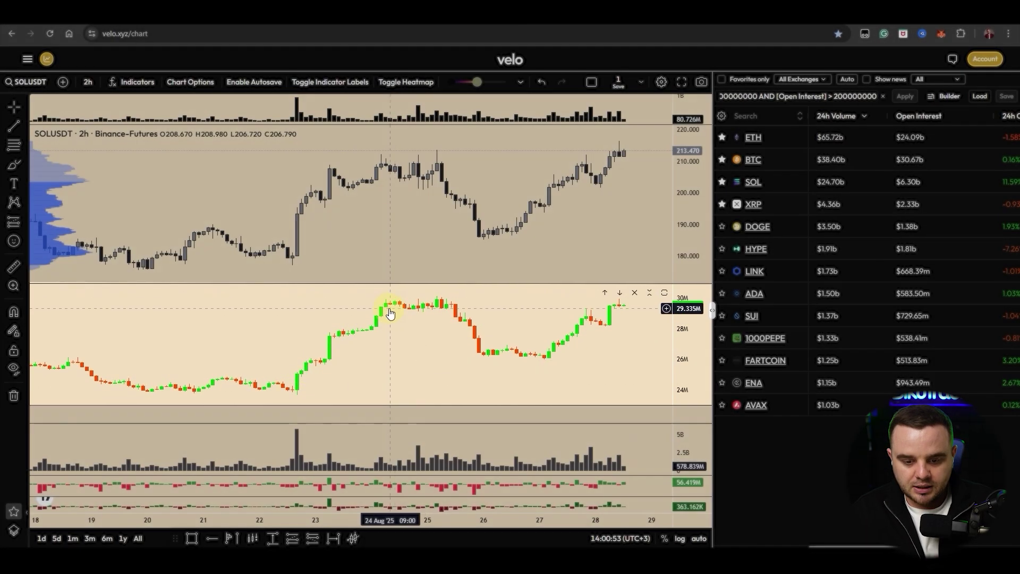
# Step: Set the Aggregated Open Interest measure to Dollars
pyautogui.doubleClick(382, 309)
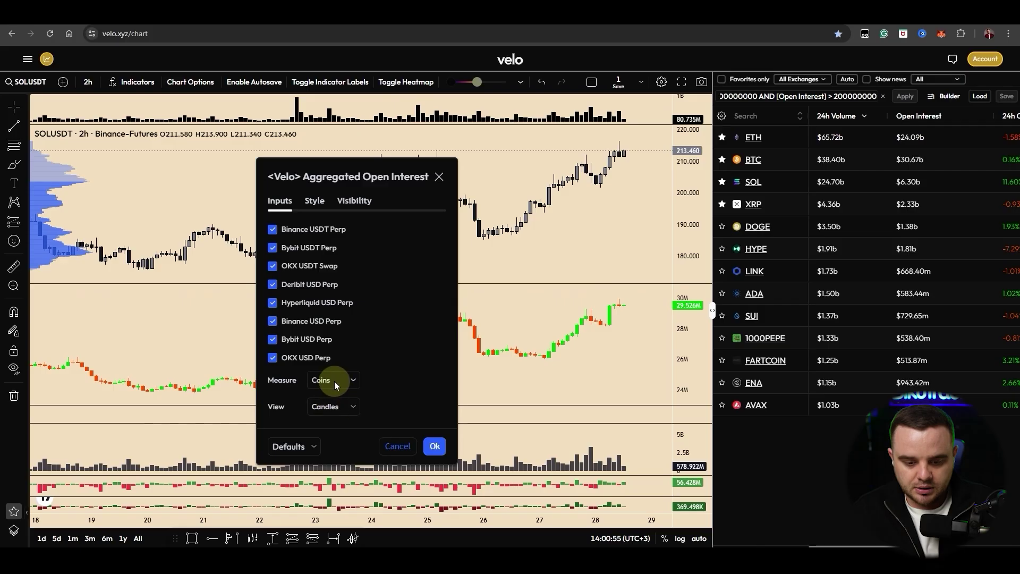
pyautogui.click(334, 381)
pyautogui.click(325, 417)
pyautogui.click(435, 446)
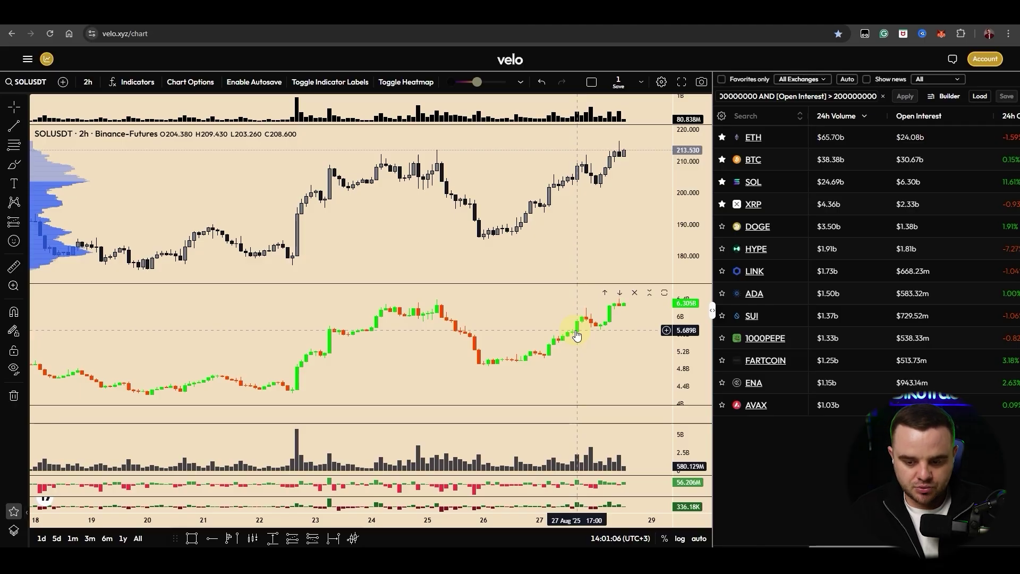
# Step: Examine dollar-based open interest in late July and early August, tracing its trend with a temporary freehand blue line
pyautogui.scroll(-5, 577, 335)
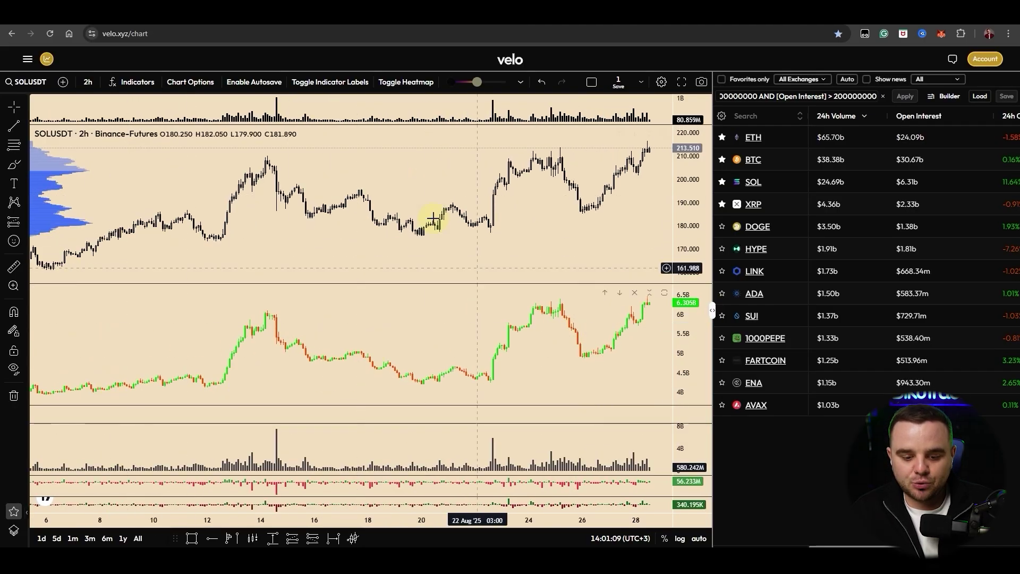
pyautogui.scroll(-3, 292, 250)
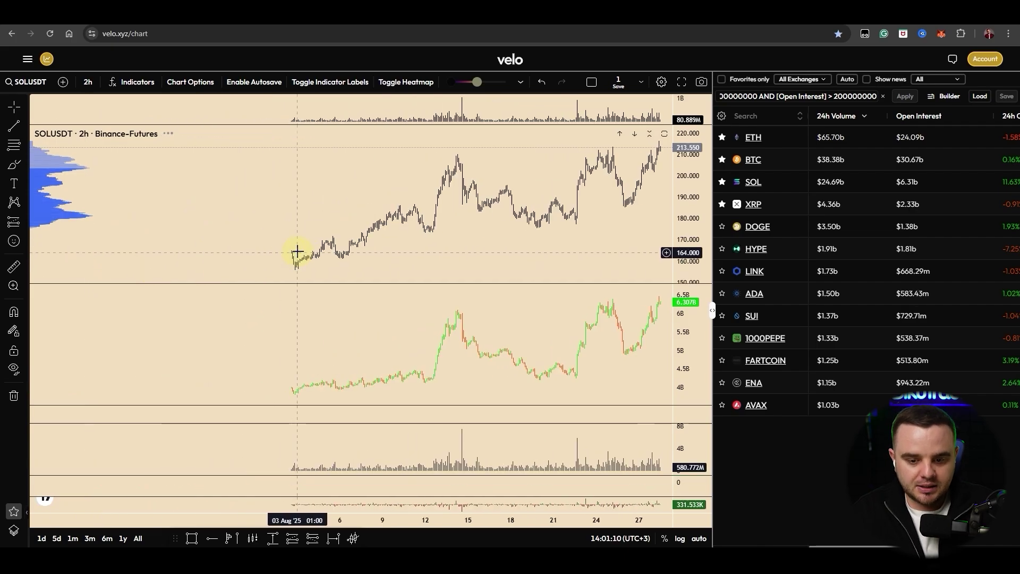
pyautogui.moveTo(297, 250); pyautogui.dragTo(497, 202)
pyautogui.scroll(4, 492, 205)
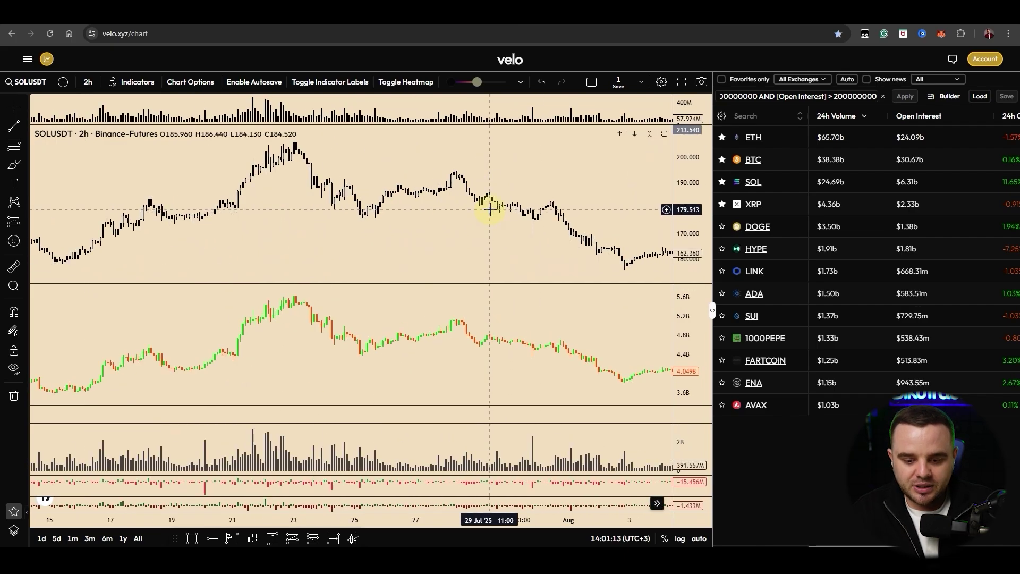
pyautogui.moveTo(430, 208); pyautogui.dragTo(346, 204)
pyautogui.hotkey('ctrl', 'shift', '3')
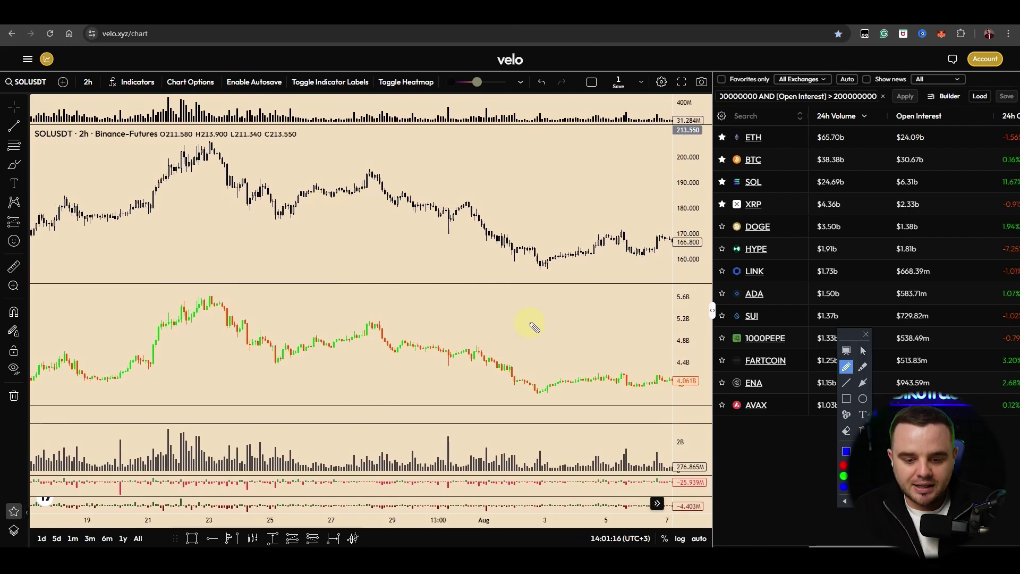
pyautogui.moveTo(502, 353); pyautogui.dragTo(552, 363)
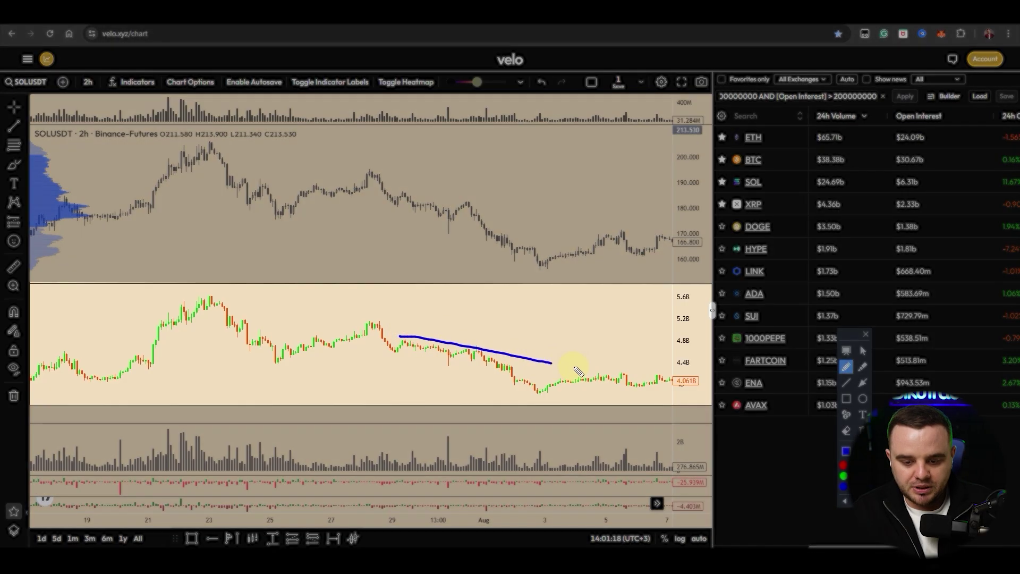
pyautogui.press('Escape')
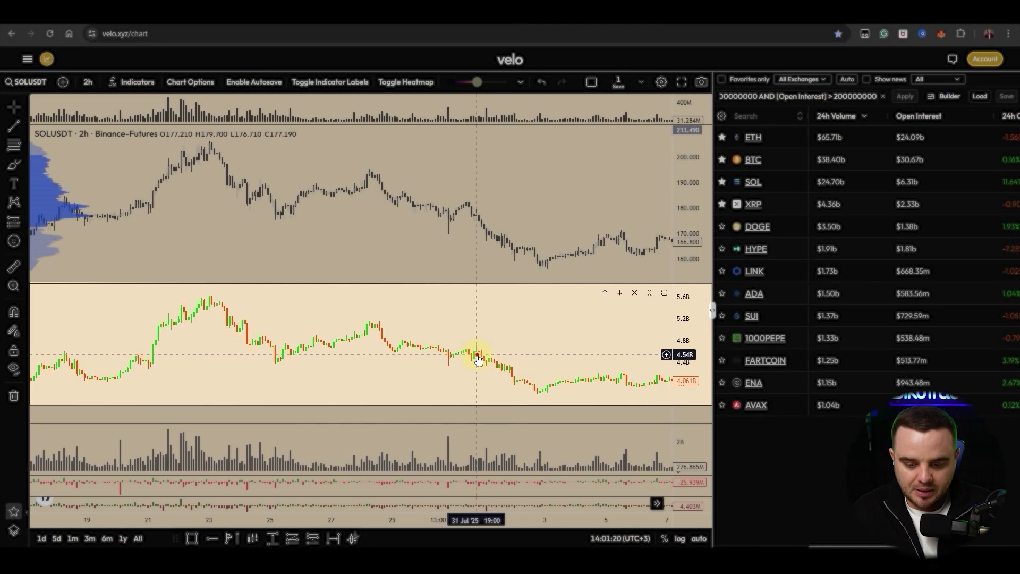
# Step: Switch the Aggregated Open Interest measure back to Coins
pyautogui.doubleClick(478, 355)
pyautogui.click(333, 382)
pyautogui.click(328, 398)
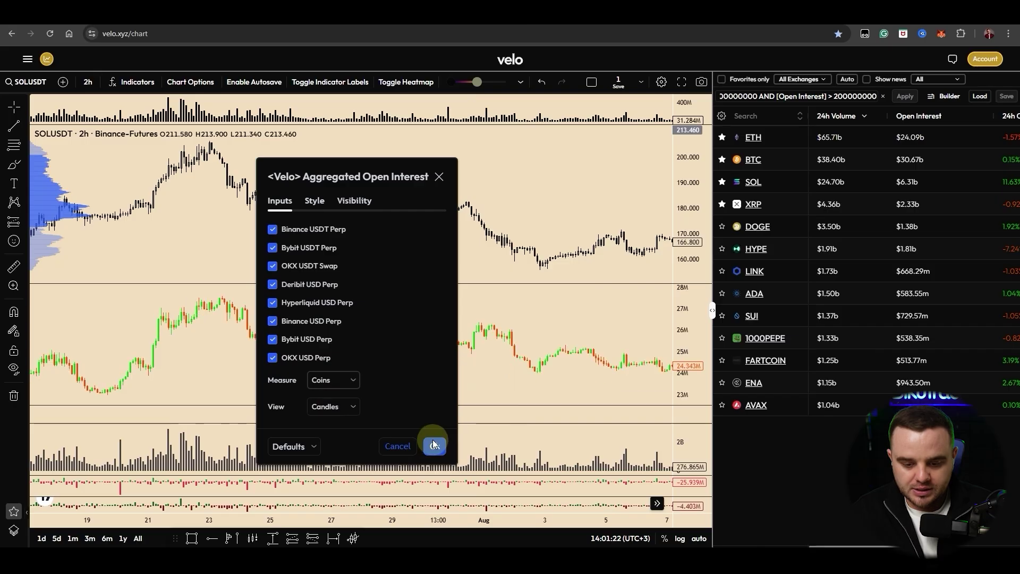
pyautogui.click(434, 446)
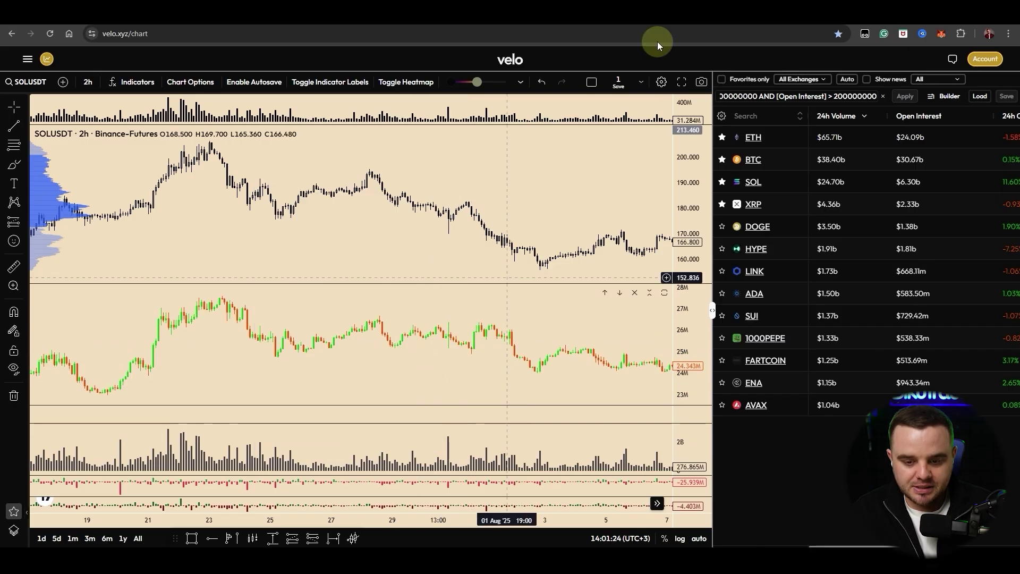
# Step: Compare coin-based open interest with price, tracing the price move around 1 August with a temporary freehand line
pyautogui.hotkey('ctrl', 'alt', 'g')
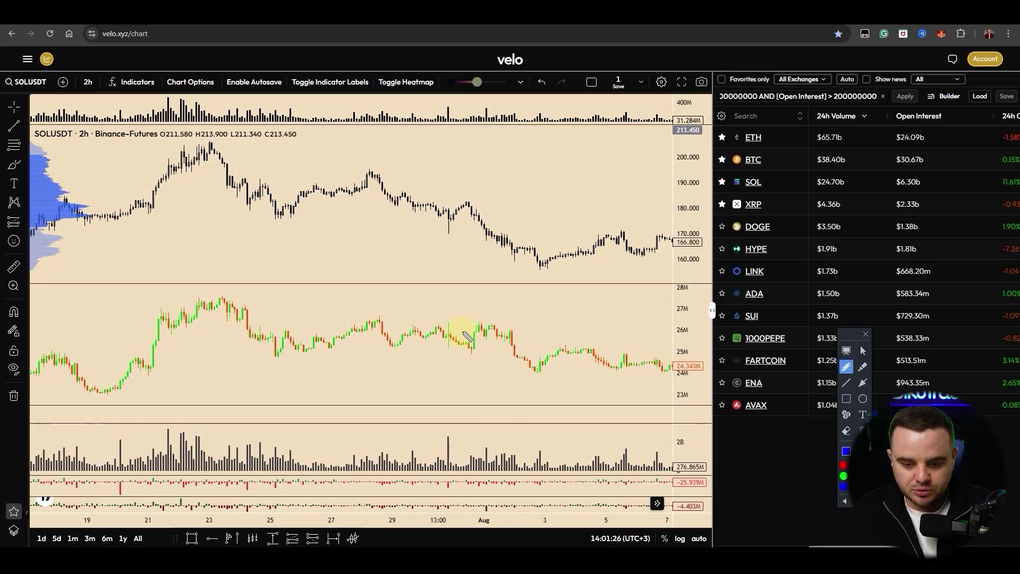
pyautogui.moveTo(477, 210); pyautogui.dragTo(506, 224)
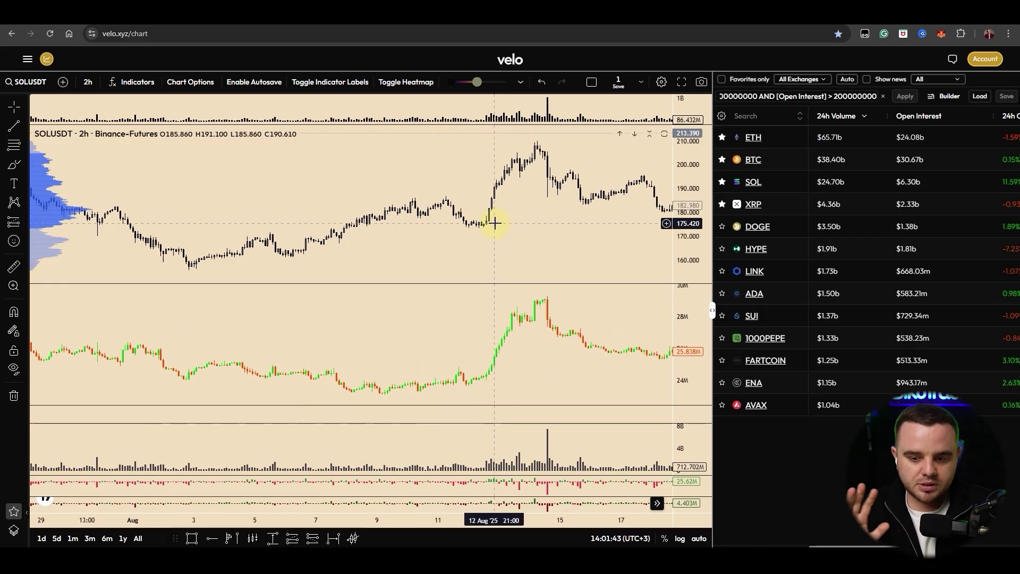
pyautogui.scroll(3, 548, 247)
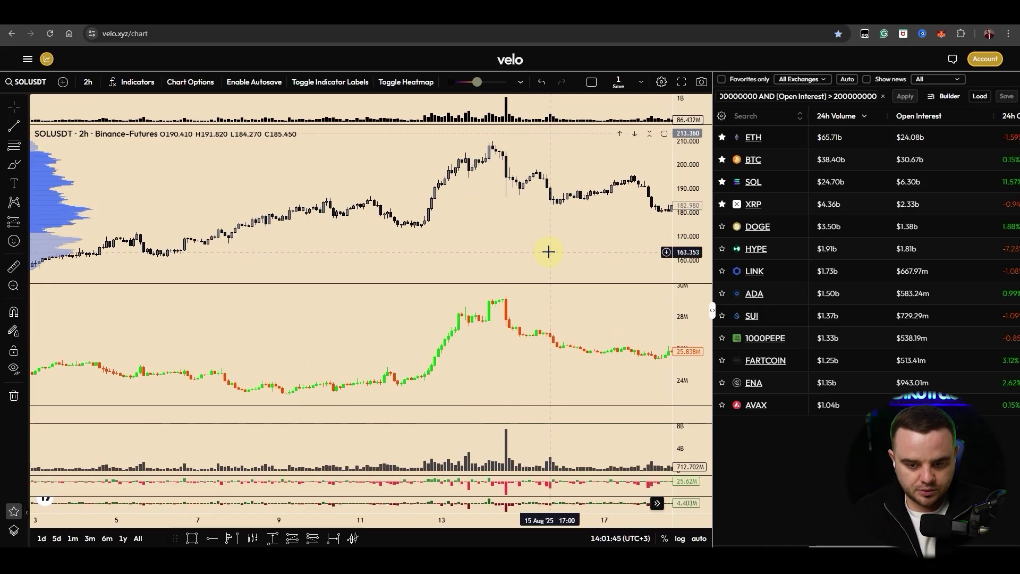
# Step: Preview the Change and Change (%) views of Aggregated Open Interest and return the view to Candles
pyautogui.doubleClick(381, 319)
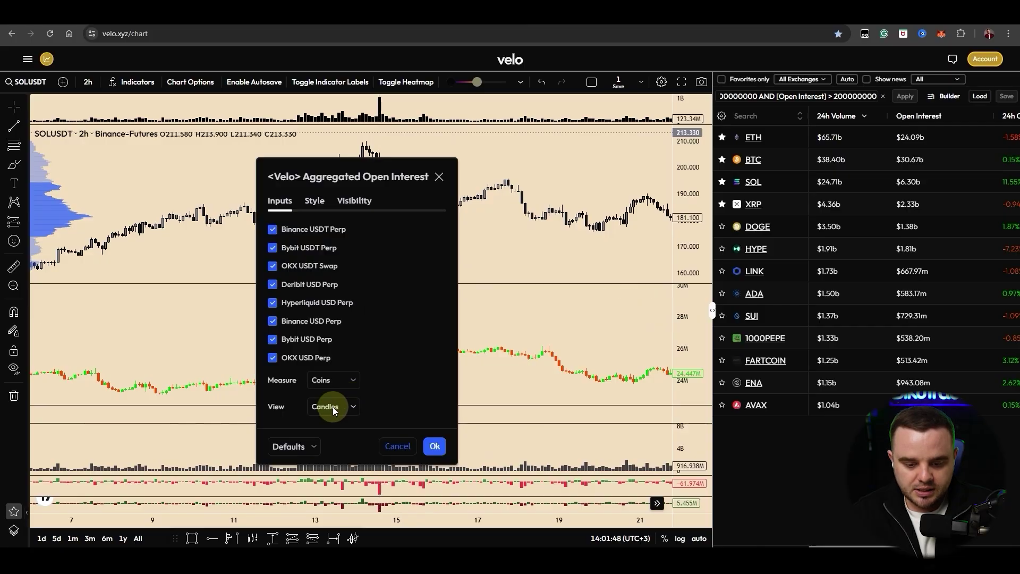
pyautogui.click(333, 407)
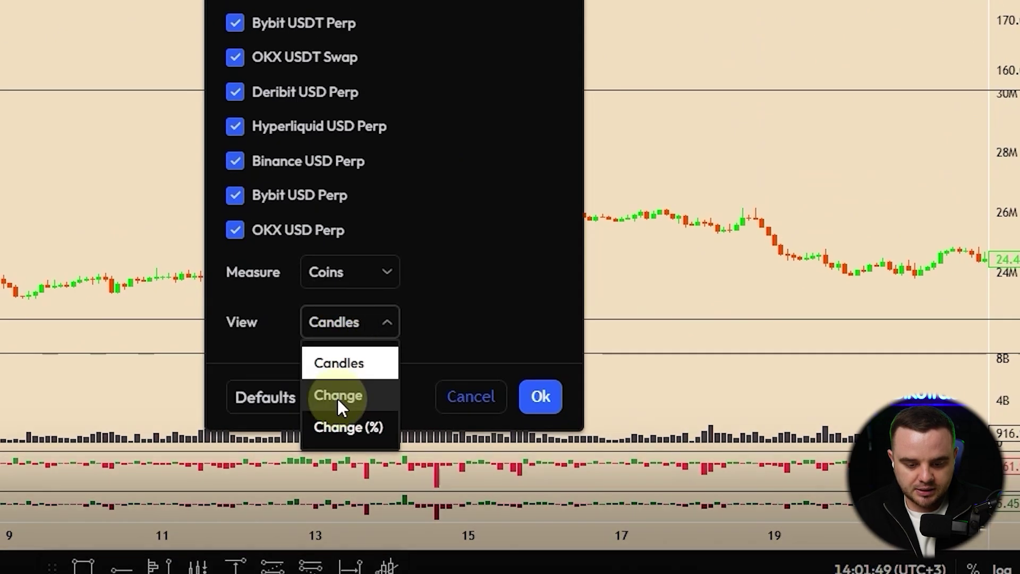
pyautogui.click(326, 445)
pyautogui.click(333, 410)
pyautogui.click(350, 326)
pyautogui.click(333, 321)
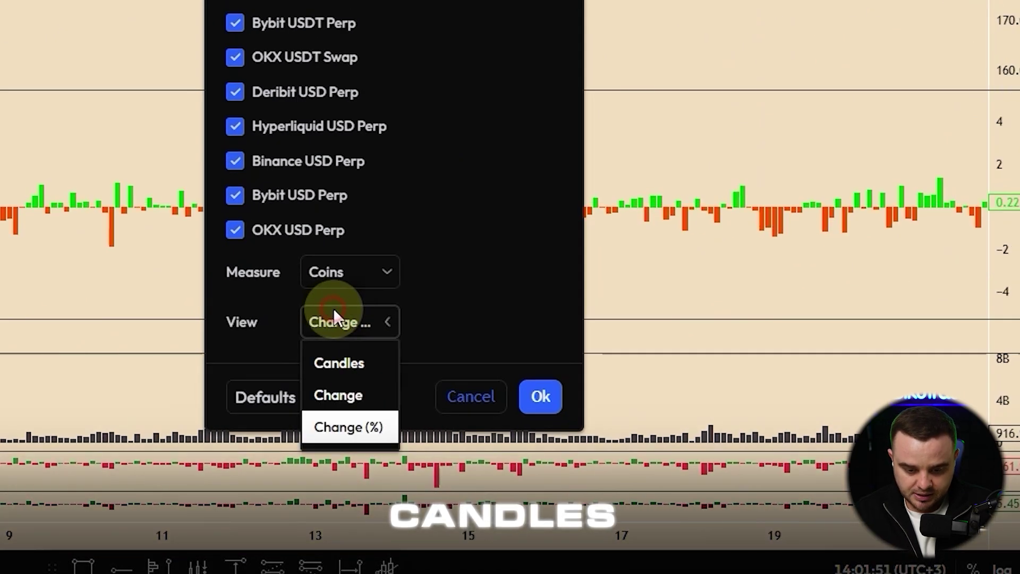
pyautogui.click(335, 363)
# Step: Set the open interest indicator's positive and negative colours to black, check its timeframe visibility and confirm the settings
pyautogui.click(314, 125)
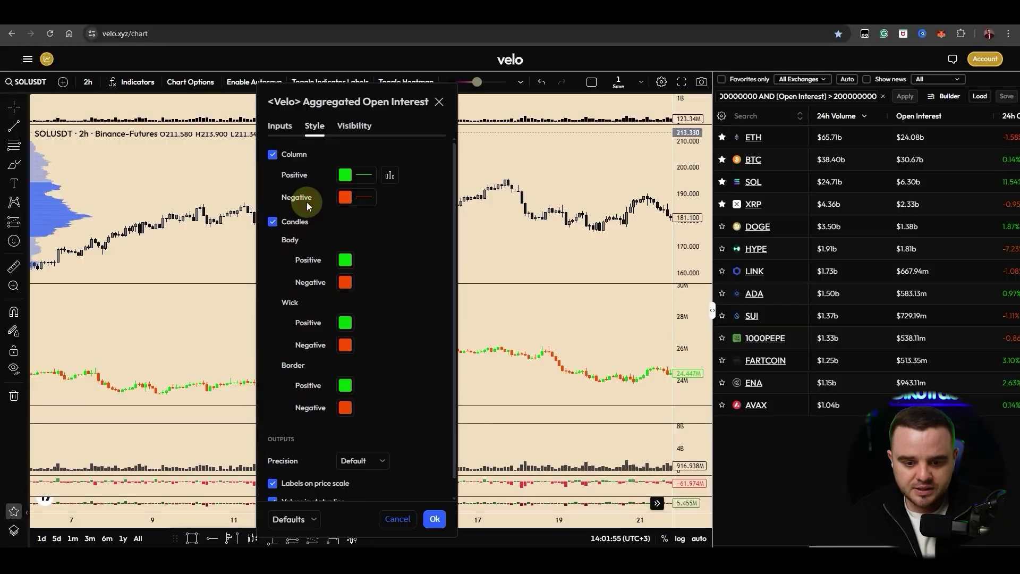
pyautogui.click(346, 176)
pyautogui.click(445, 197)
pyautogui.click(311, 198)
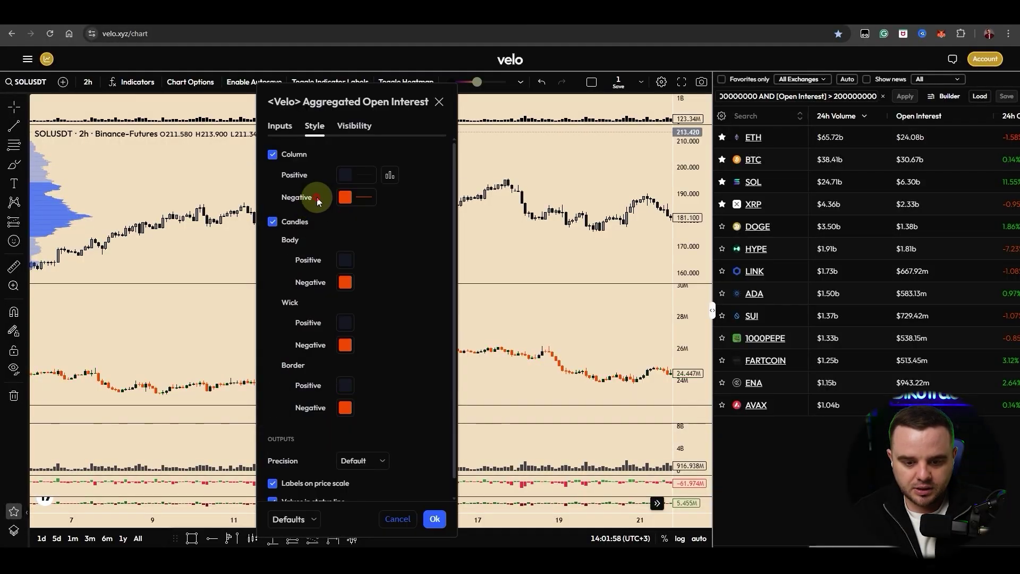
pyautogui.click(345, 197)
pyautogui.click(354, 125)
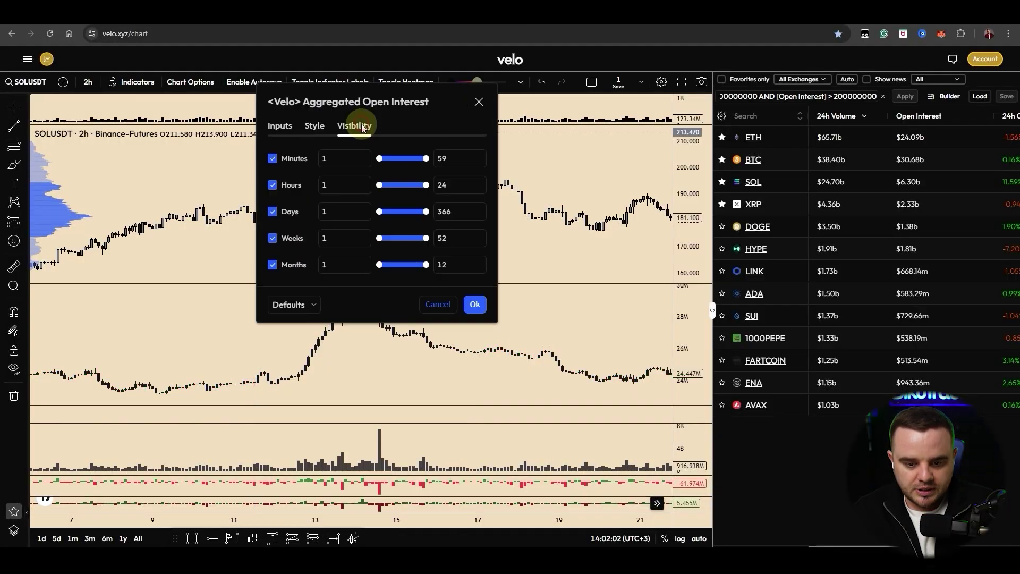
pyautogui.click(474, 306)
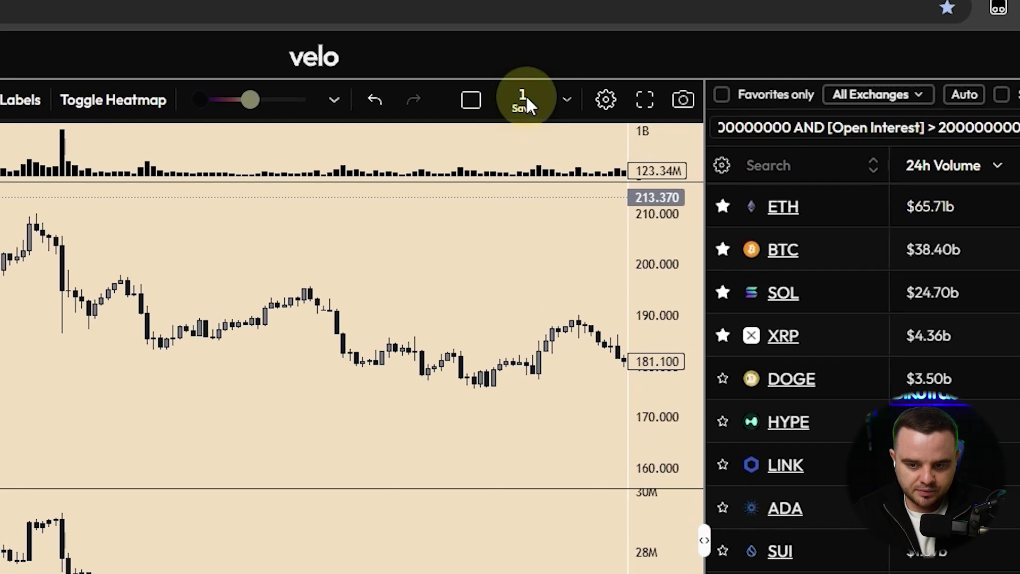
# Step: Save the chart layout and look through the available layout options
pyautogui.click(619, 82)
pyautogui.click(642, 81)
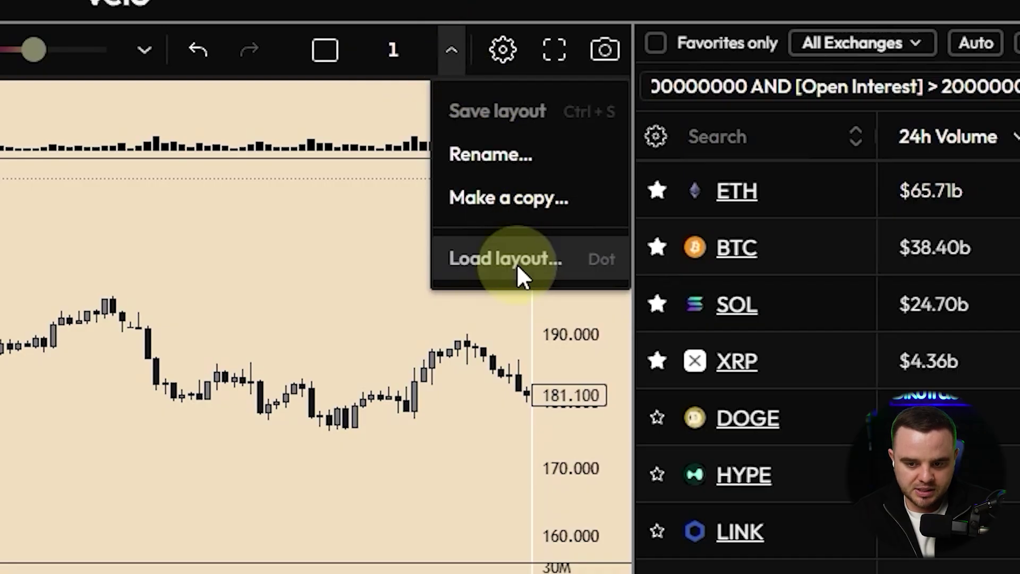
pyautogui.click(318, 567)
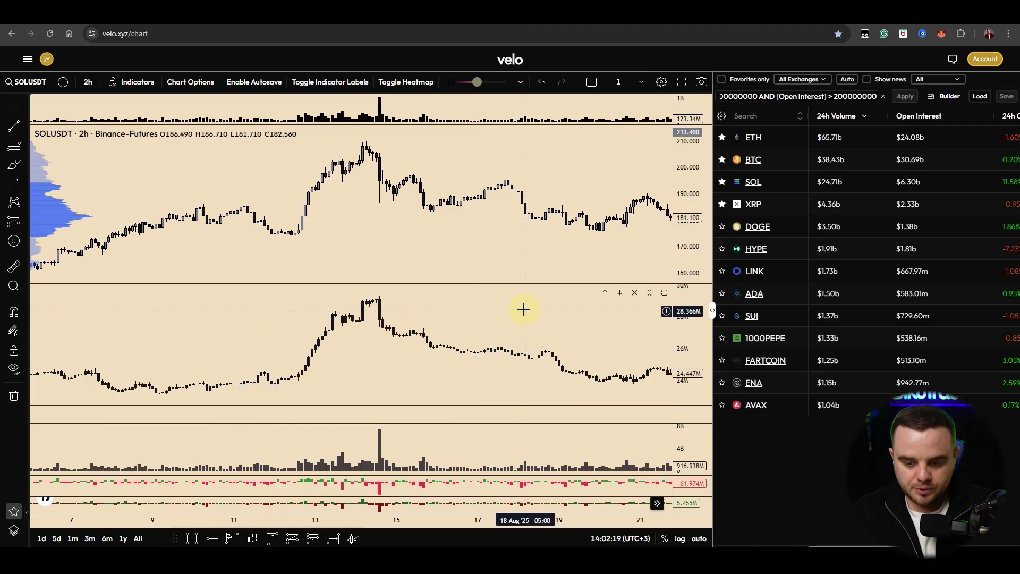
# Step: Exclude Deribit USD Perp from the Aggregated Open Interest sources, keeping the measure on Coins and the view on Candles
pyautogui.doubleClick(379, 317)
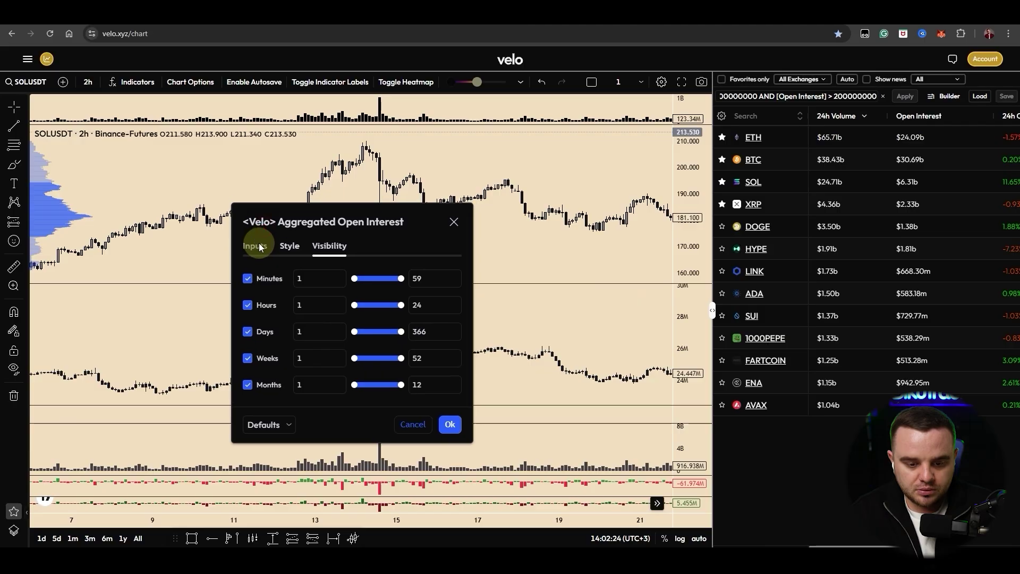
pyautogui.click(240, 246)
pyautogui.moveTo(280, 209); pyautogui.dragTo(100, 166)
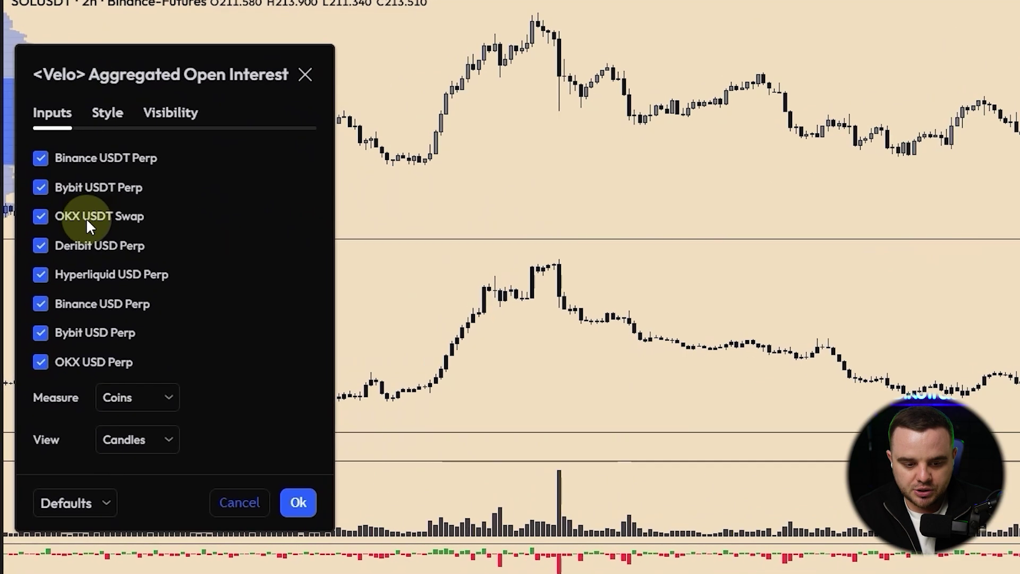
pyautogui.click(31, 217)
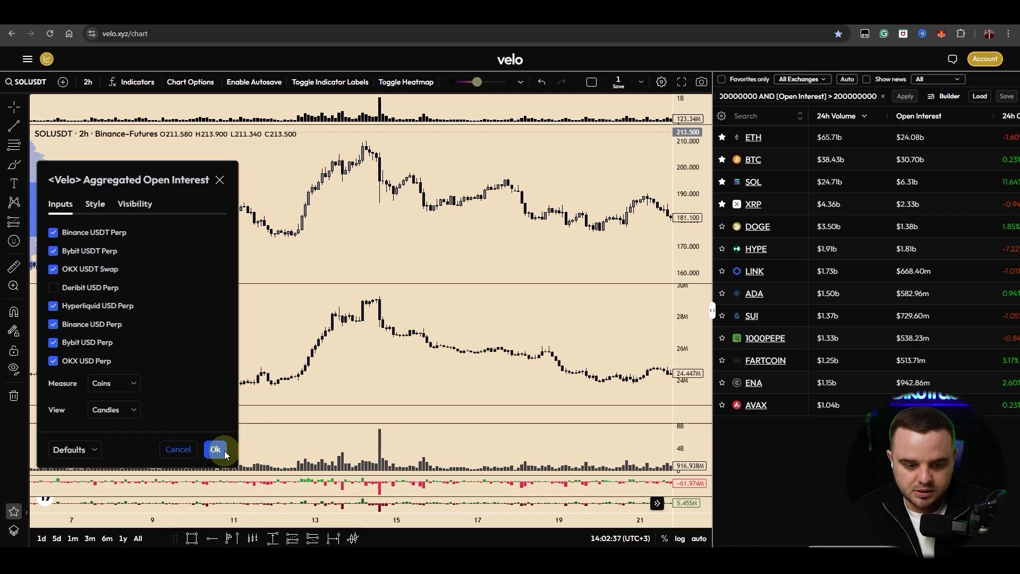
pyautogui.click(351, 536)
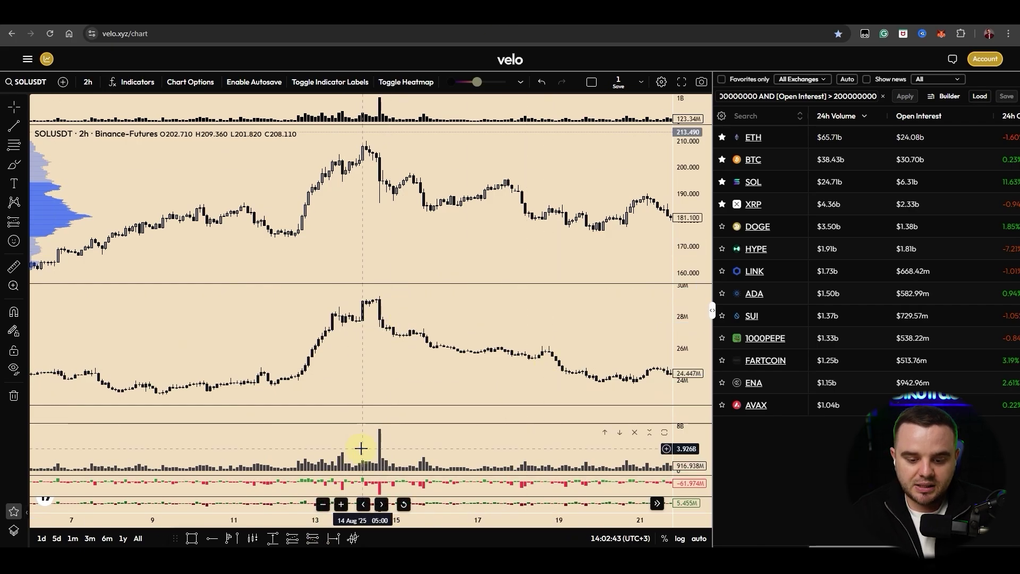
# Step: Resize the lower indicator panes to give the Aggregated Volume Delta pane more height
pyautogui.moveTo(376, 422)
pyautogui.mouseDown()
pyautogui.moveTo(388, 340)
pyautogui.moveTo(372, 418)
pyautogui.mouseUp()
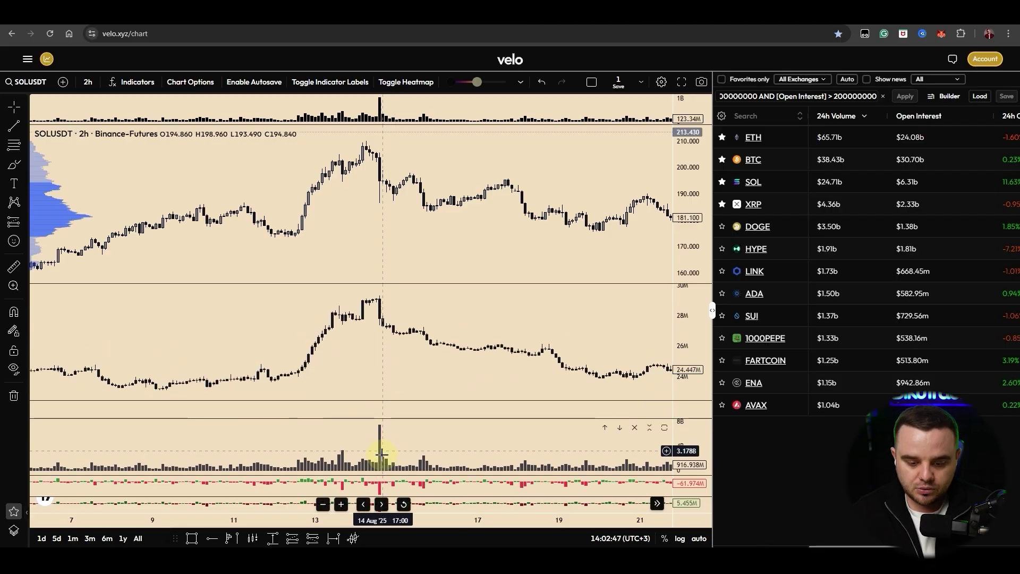
pyautogui.moveTo(430, 475); pyautogui.dragTo(447, 448)
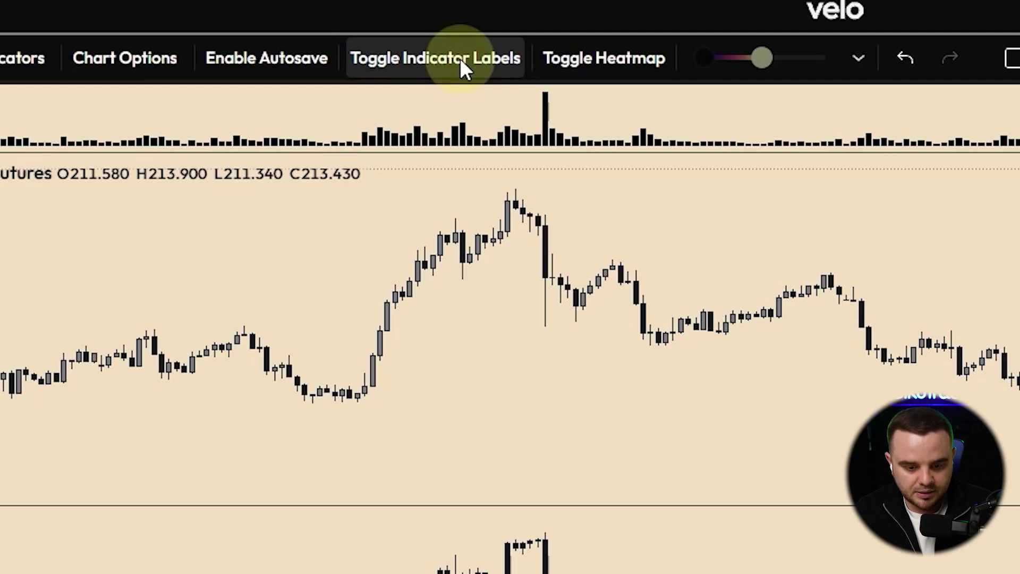
# Step: Show the indicator labels and review the exchange sources, measure and view of Aggregated Spot Volume Delta, keeping its settings
pyautogui.click(460, 58)
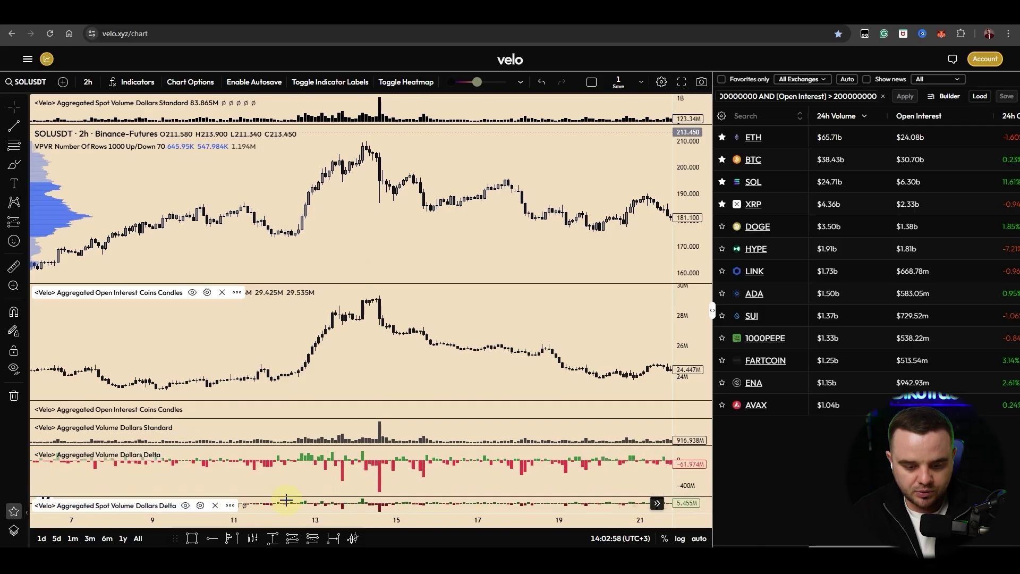
pyautogui.click(200, 505)
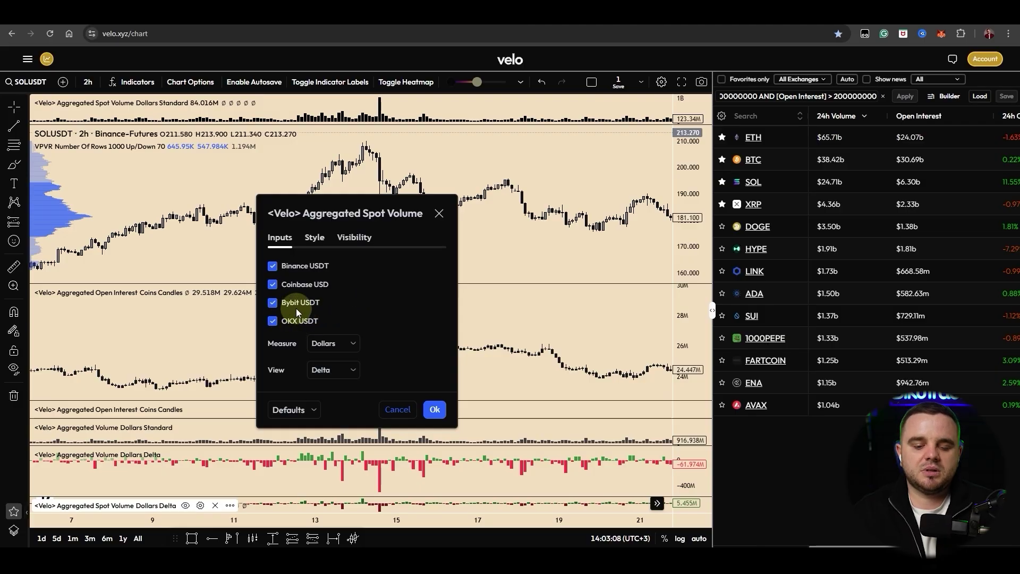
pyautogui.click(435, 408)
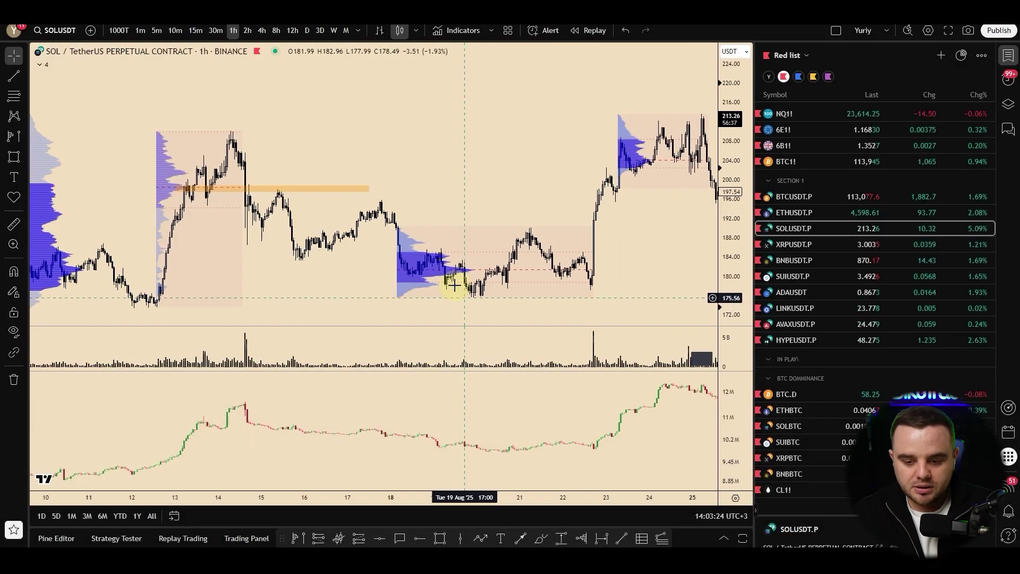
# Step: Switch to TradingView and review the display, quote and data source settings of the Open Interest Suite indicator on the SOLUSDT chart
pyautogui.hscroll(10, 264, 125)
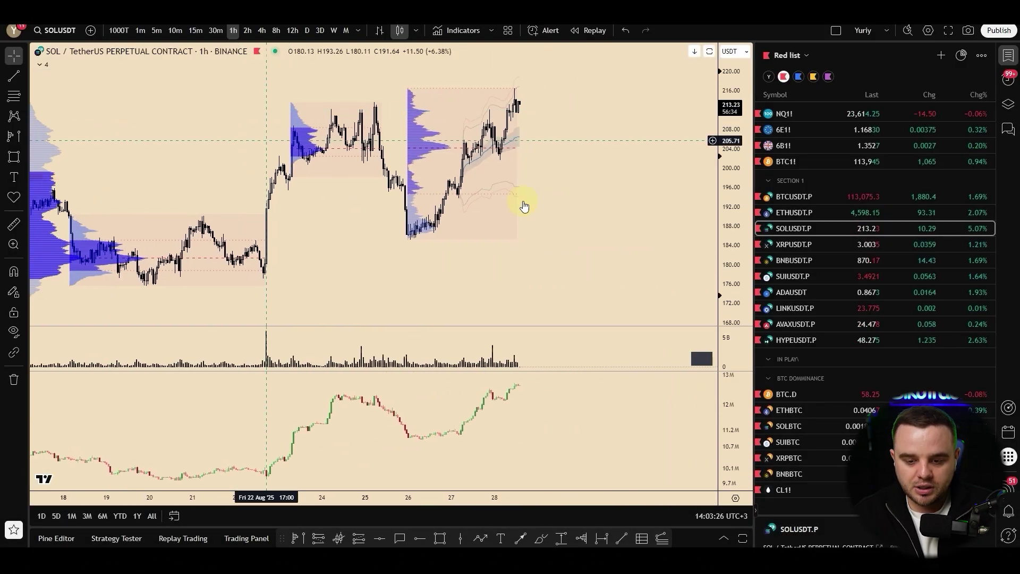
pyautogui.moveTo(580, 213); pyautogui.dragTo(695, 211)
pyautogui.scroll(3, 676, 211)
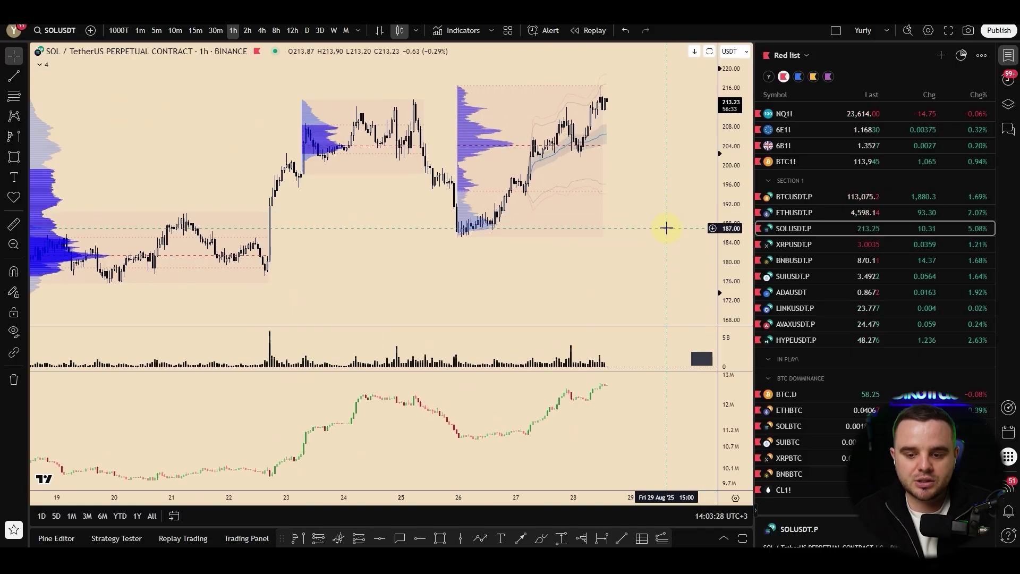
pyautogui.doubleClick(531, 422)
pyautogui.click(324, 114)
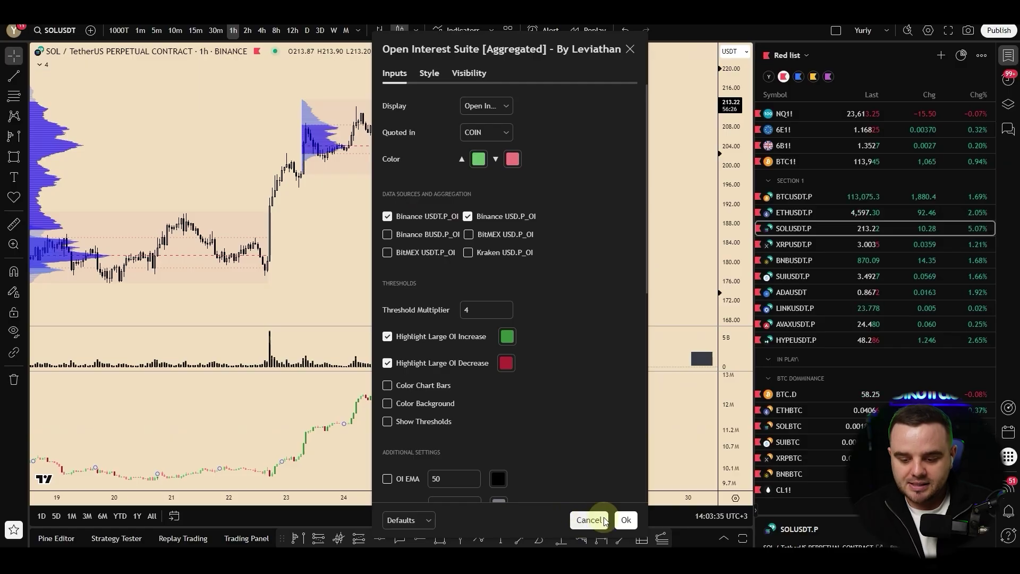
pyautogui.click(626, 521)
# Step: Load ETHUSDT, return to Velo's ETHUSDT chart and enlarge its Aggregated Open Interest pane around the 26 August candles
pyautogui.click(782, 211)
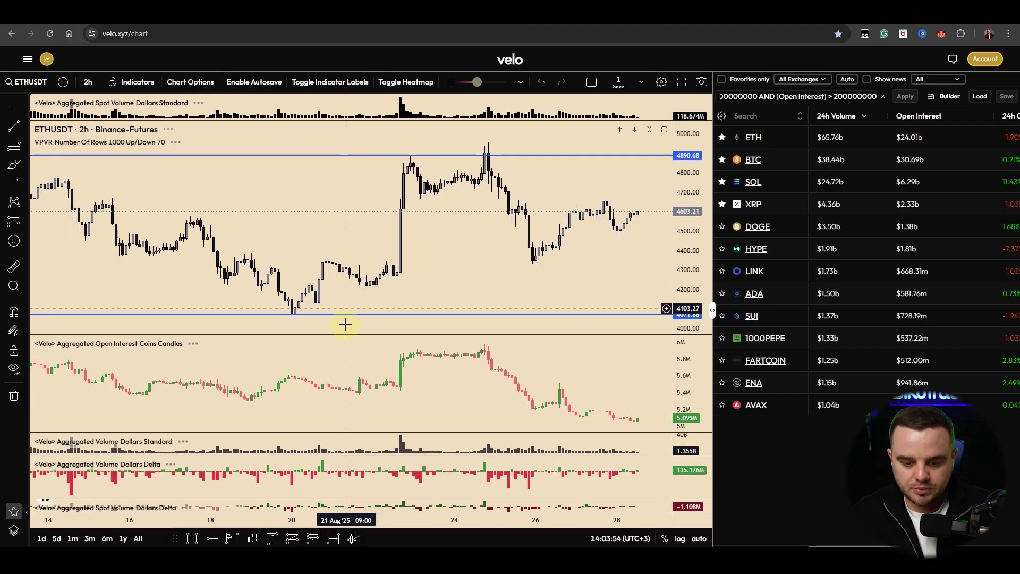
pyautogui.scroll(10, 558, 231)
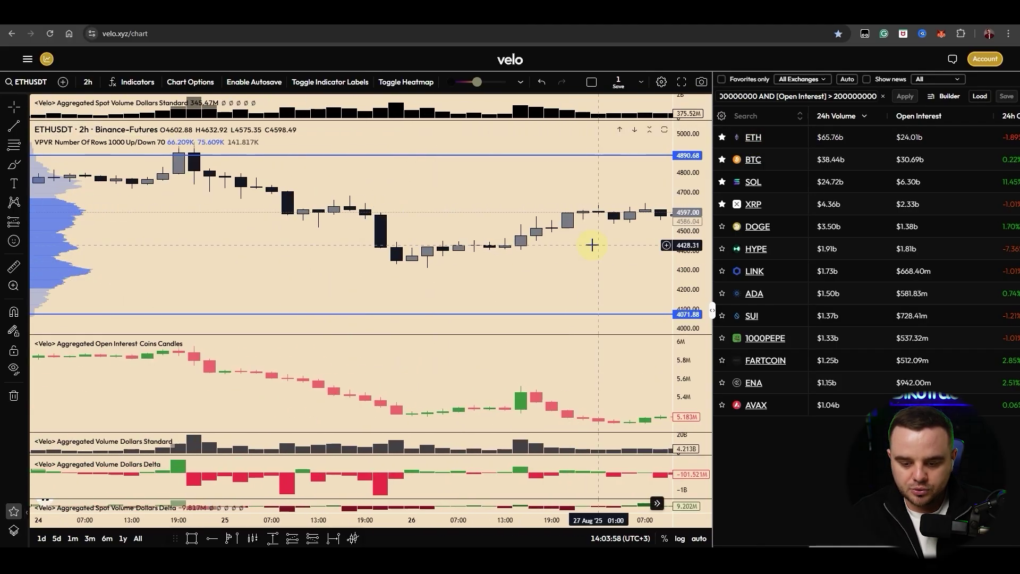
pyautogui.moveTo(534, 335); pyautogui.dragTo(543, 272)
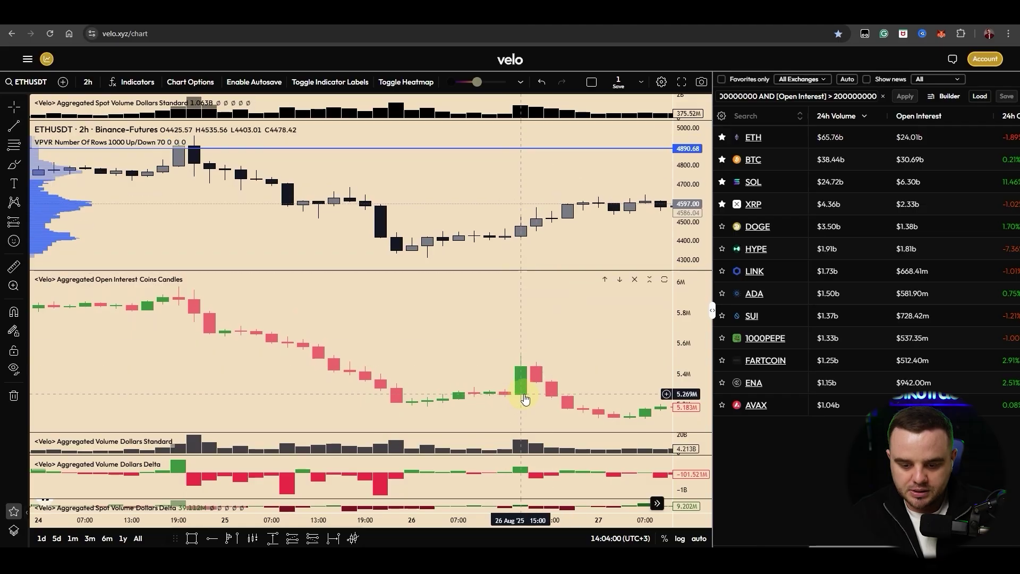
# Step: Measure the open interest rise at the 26 August spike on the ETHUSDT chart and compare it with the price candles
pyautogui.click(14, 266)
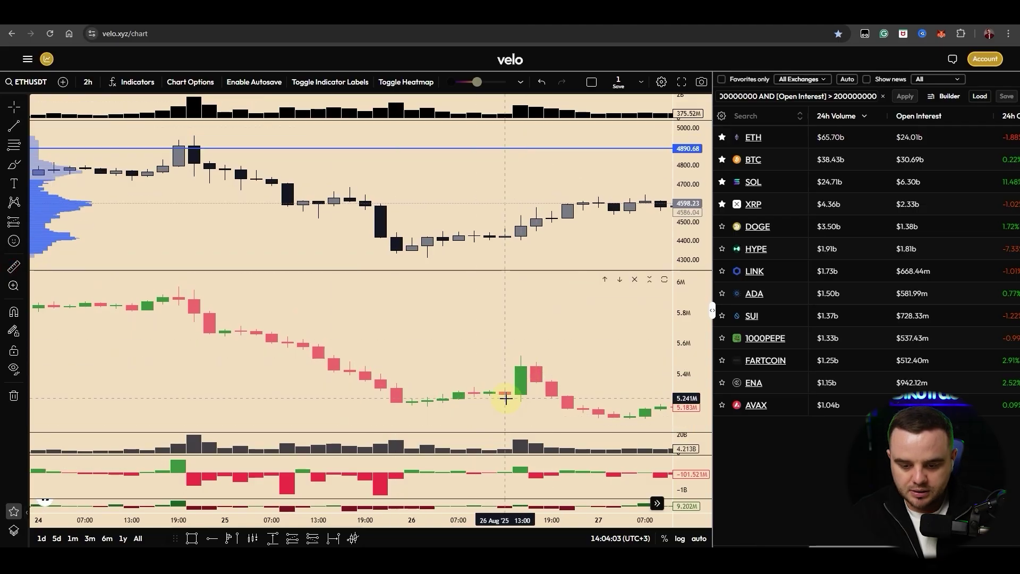
pyautogui.click(505, 402)
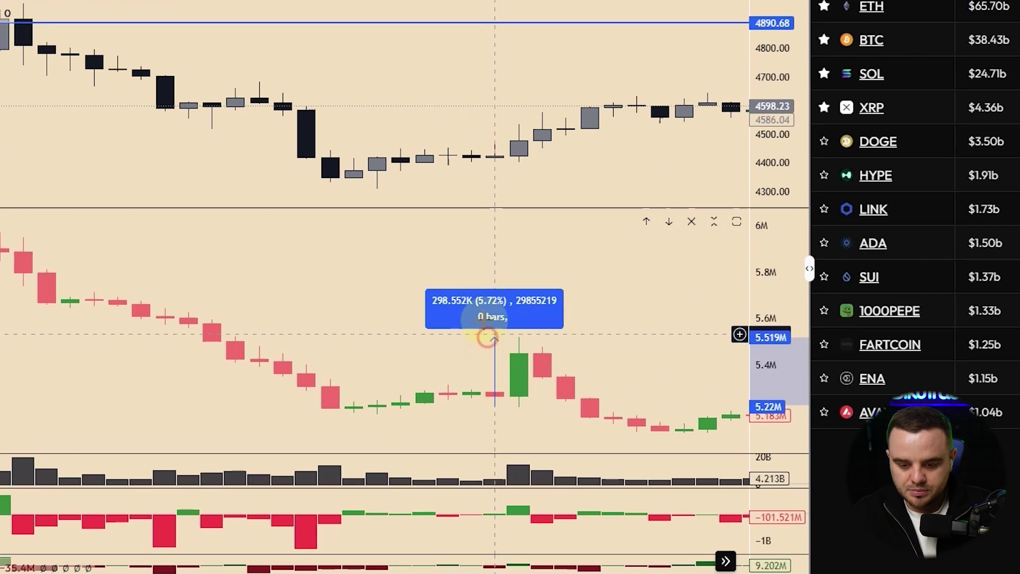
pyautogui.click(487, 336)
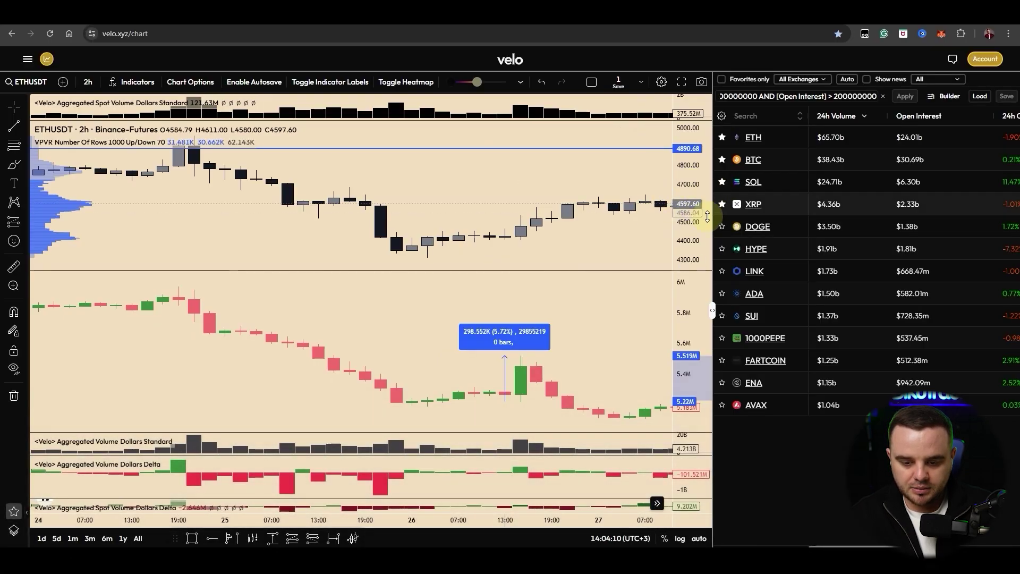
pyautogui.click(394, 305)
pyautogui.moveTo(521, 239); pyautogui.dragTo(428, 234)
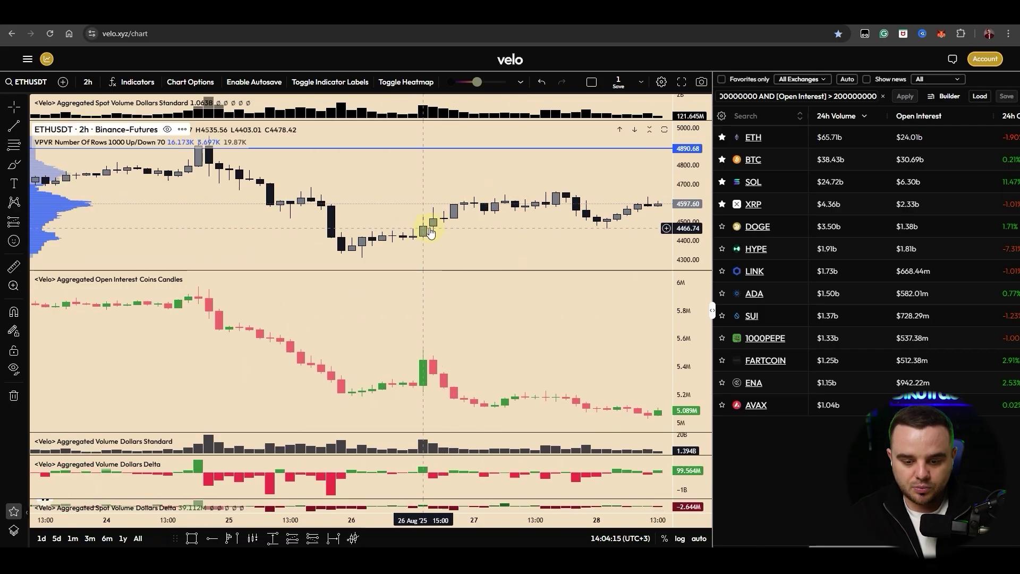
pyautogui.doubleClick(416, 383)
pyautogui.click(530, 279)
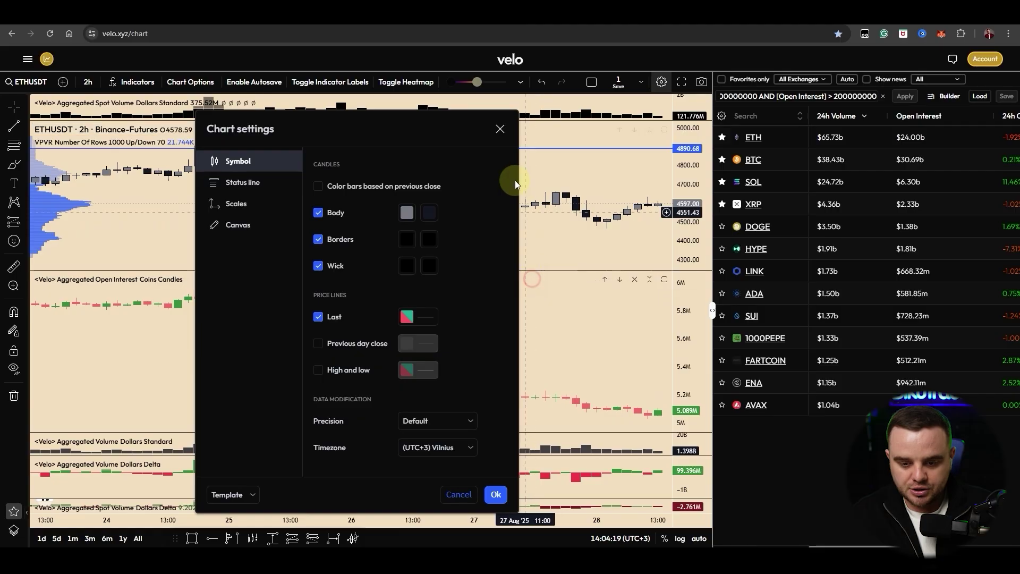
pyautogui.click(500, 129)
# Step: Exclude the Binance, Bybit and OKX USDT Swap sources from Aggregated Open Interest, leaving only Hyperliquid USD Perp and OKX USD Perp
pyautogui.doubleClick(434, 367)
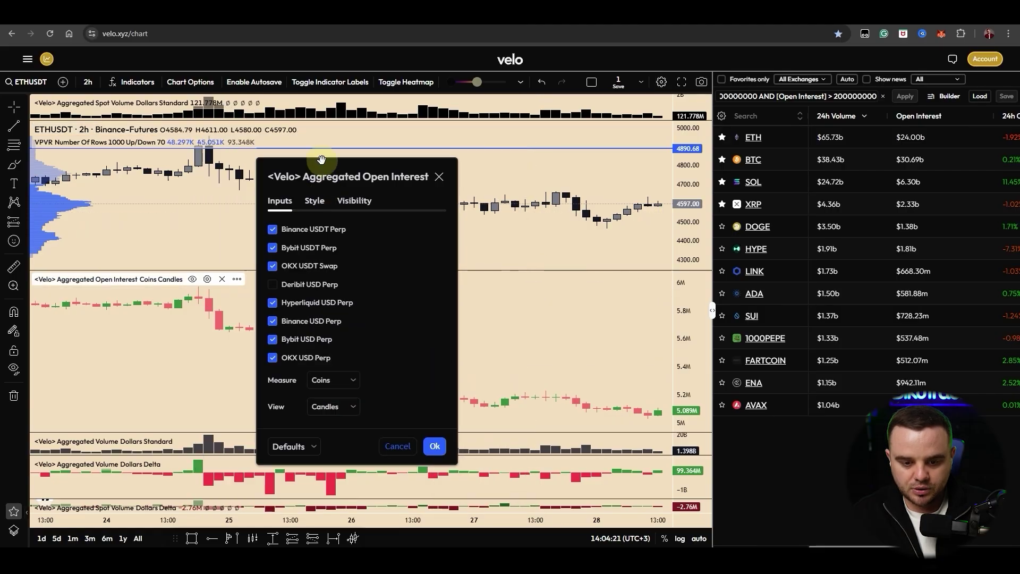
pyautogui.moveTo(331, 167); pyautogui.dragTo(86, 177)
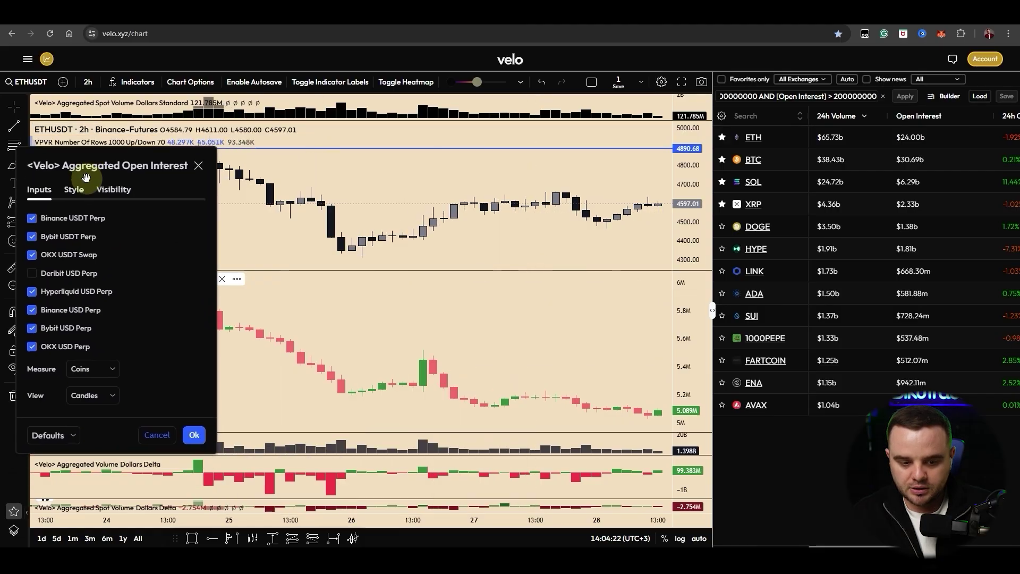
pyautogui.click(32, 218)
pyautogui.click(41, 257)
pyautogui.click(43, 309)
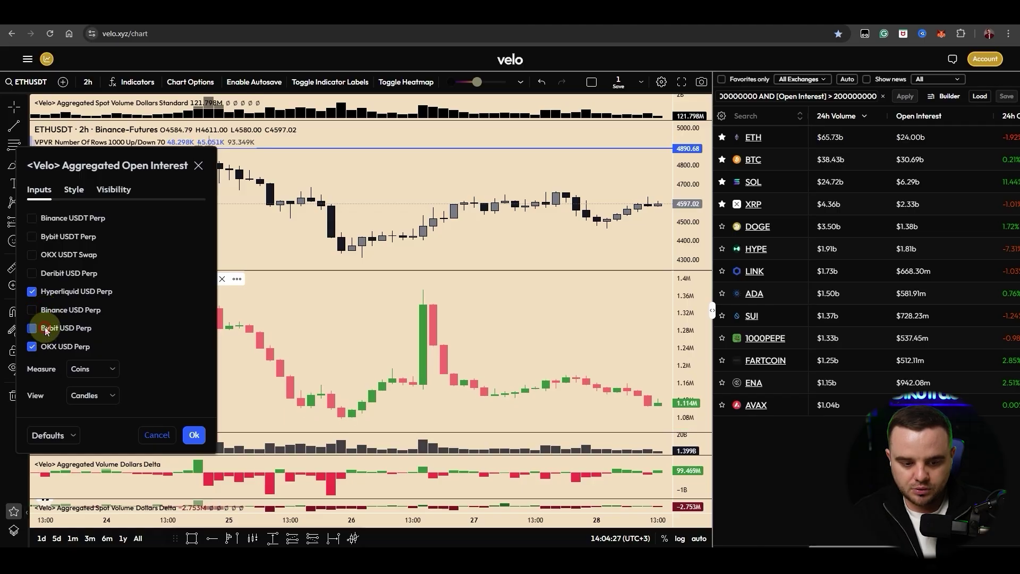
pyautogui.click(46, 329)
pyautogui.click(45, 294)
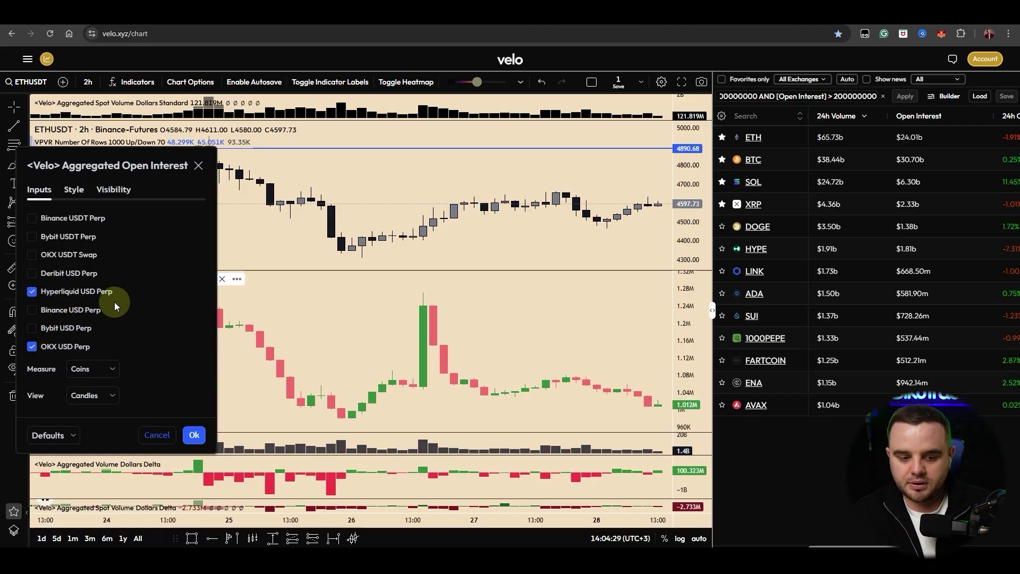
# Step: Include every exchange source in Aggregated Open Interest, including Deribit USD Perp, and confirm the settings
pyautogui.click(66, 309)
pyautogui.click(63, 328)
pyautogui.click(51, 255)
pyautogui.click(53, 236)
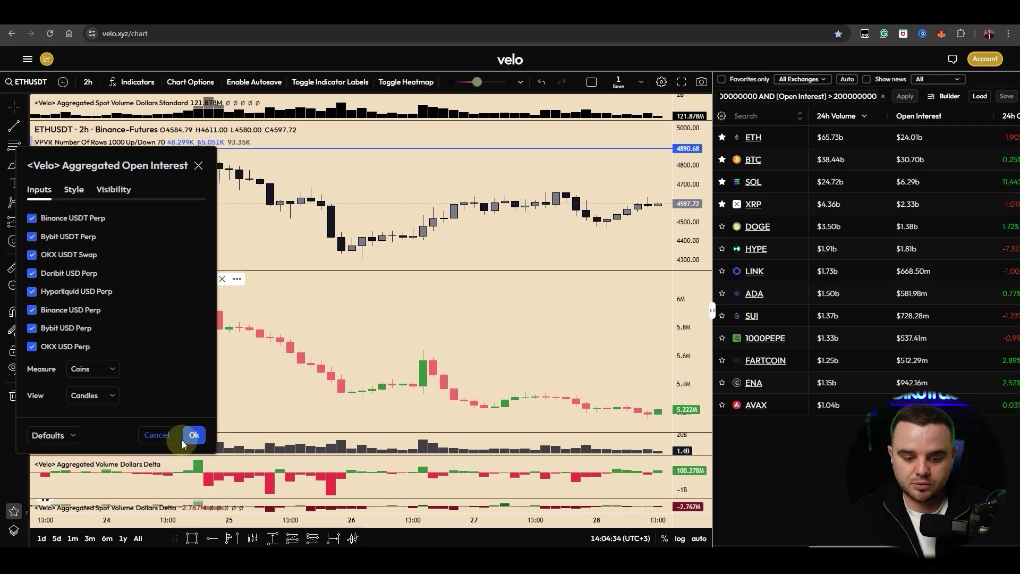
pyautogui.click(191, 436)
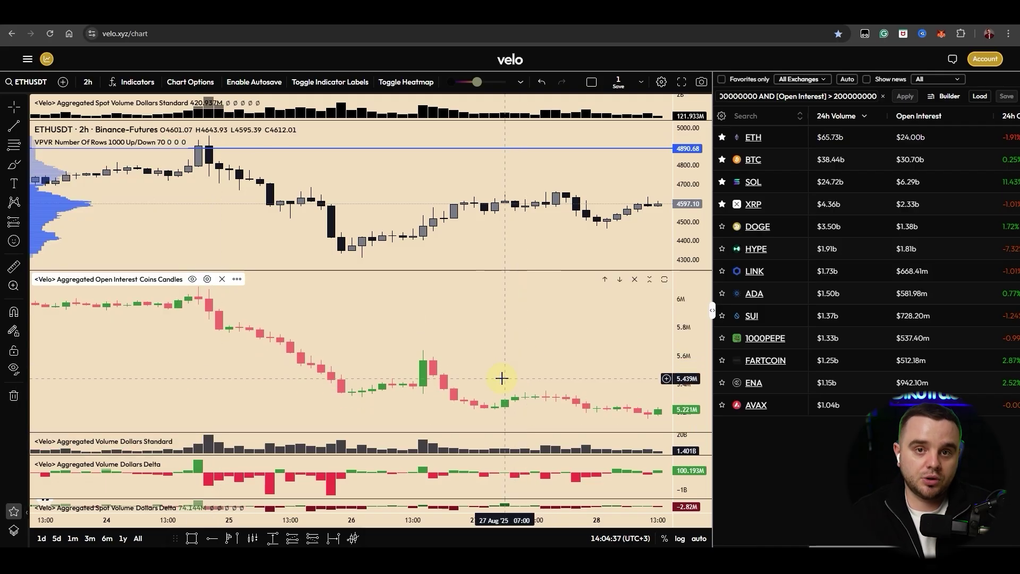